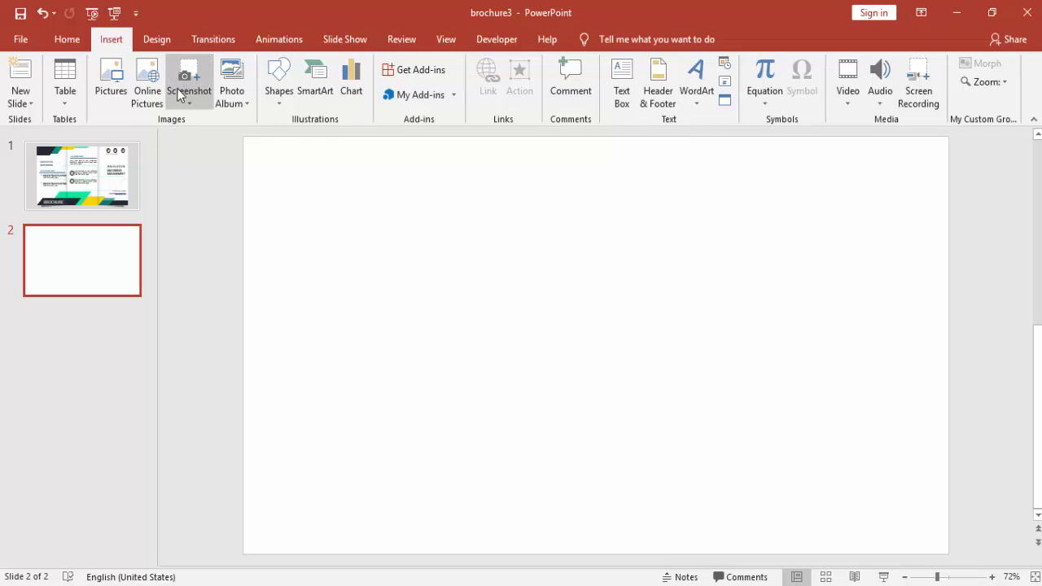
# Insert a rectangle sized 6.6" tall by 3.5" wide on slide 2
pyautogui.click(281, 102)
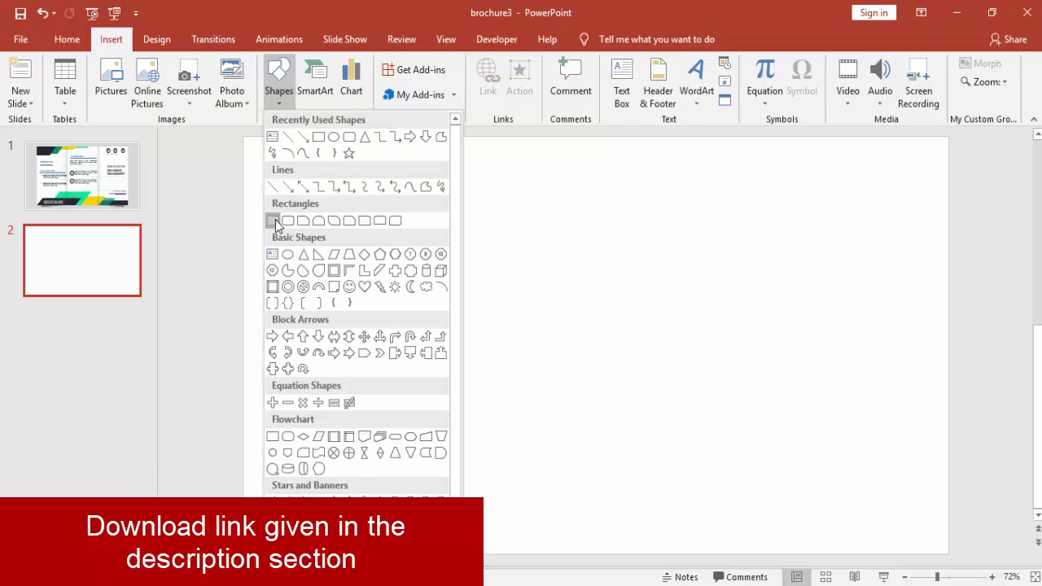
pyautogui.click(275, 221)
pyautogui.click(370, 254)
pyautogui.click(878, 71)
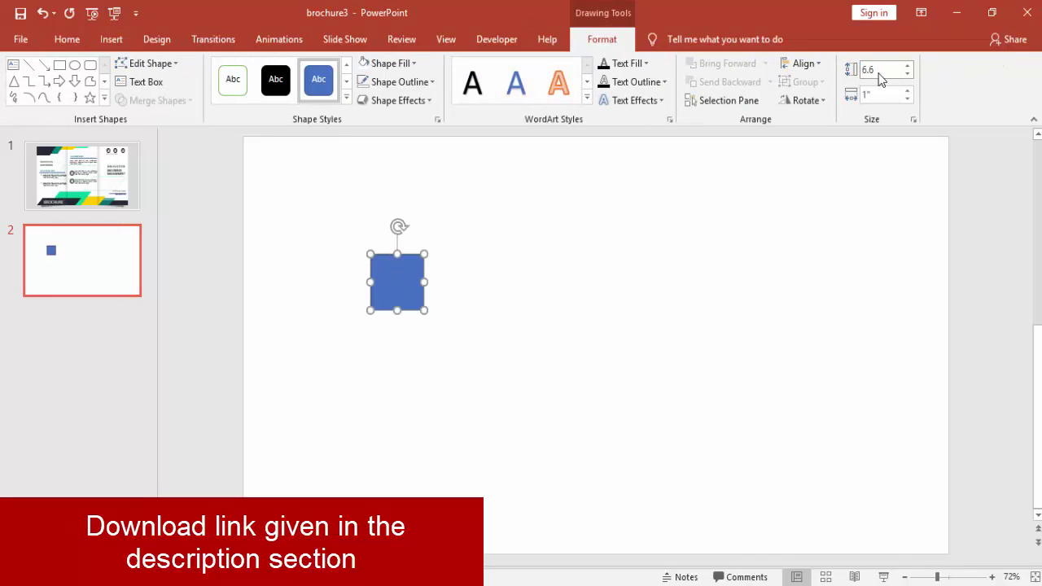
pyautogui.write('6.6')
pyautogui.press('Tab')
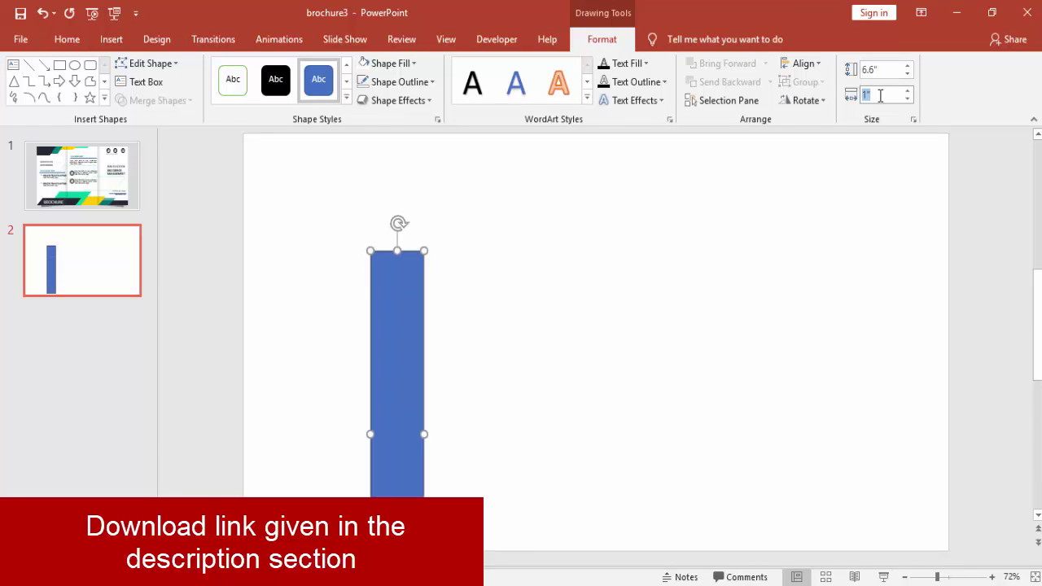
pyautogui.press('Return')
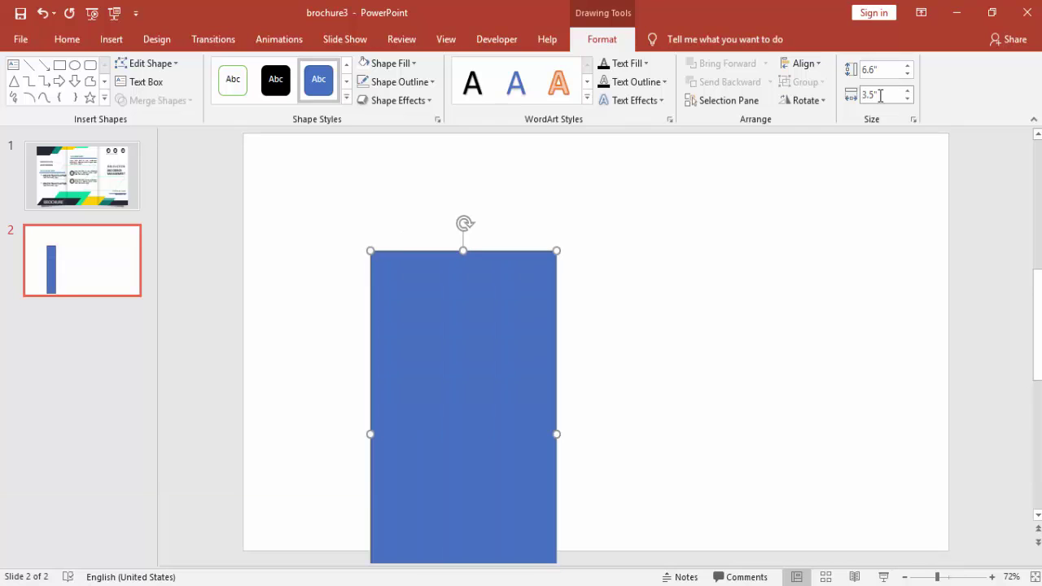
pyautogui.moveTo(454, 403); pyautogui.dragTo(433, 331)
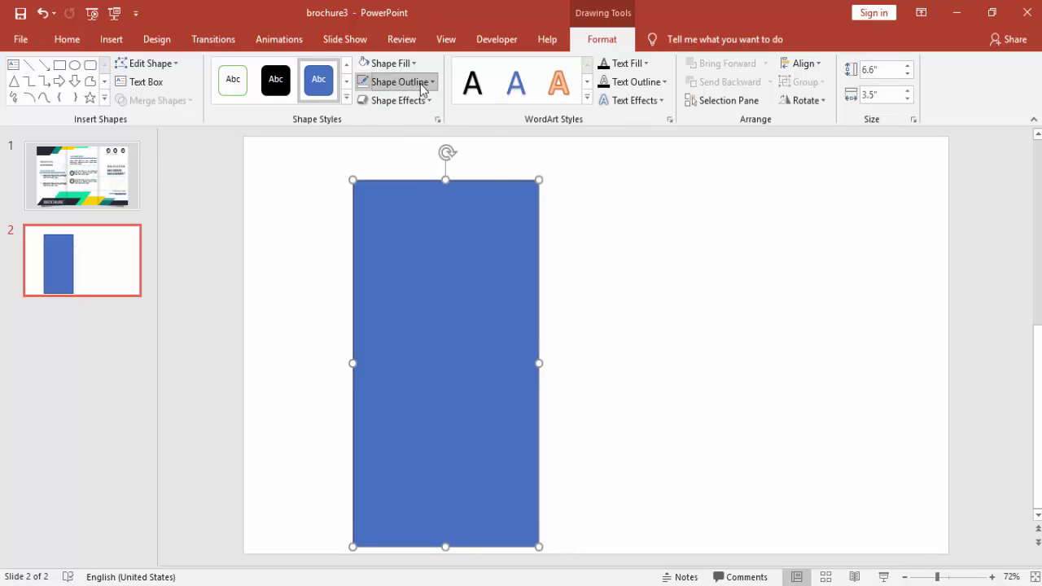
# Remove the rectangle's outline and move it to the slide's top left
pyautogui.click(418, 82)
pyautogui.click(431, 252)
pyautogui.moveTo(432, 252); pyautogui.dragTo(402, 229)
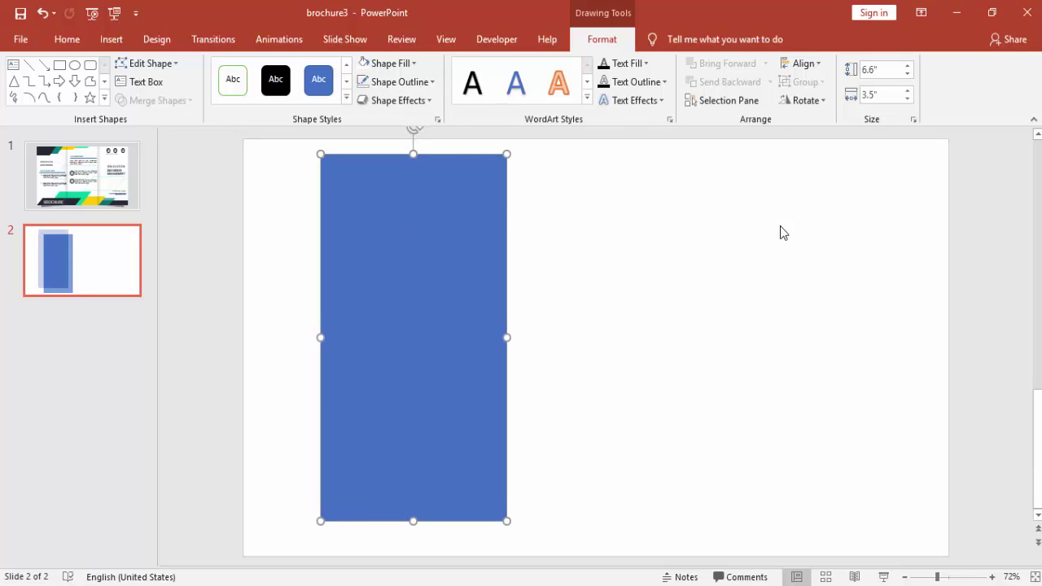
pyautogui.click(754, 242)
# Set slide 2's background colour to light grey
pyautogui.rightClick(754, 242)
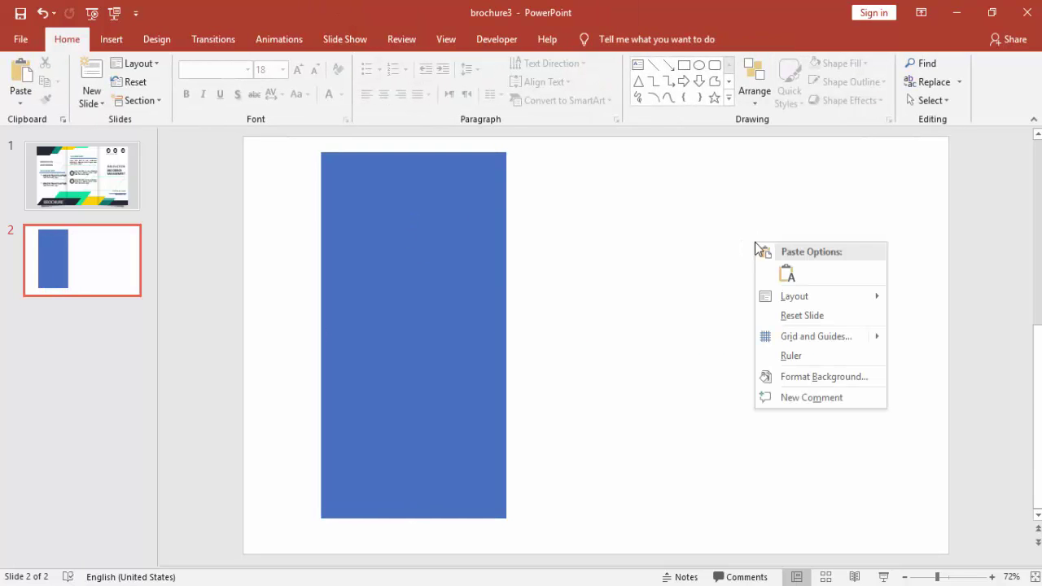
pyautogui.click(829, 376)
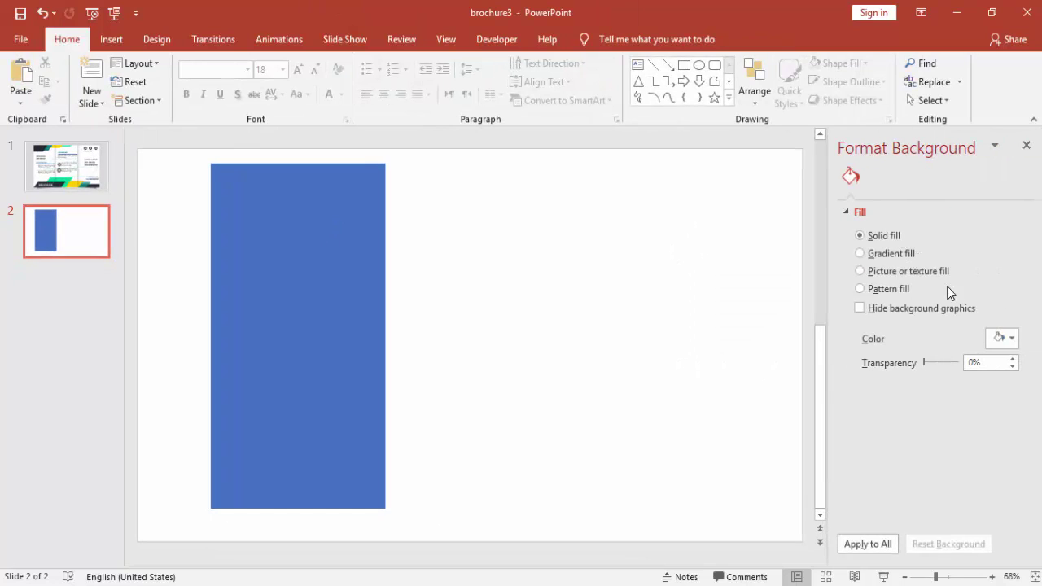
pyautogui.click(1003, 340)
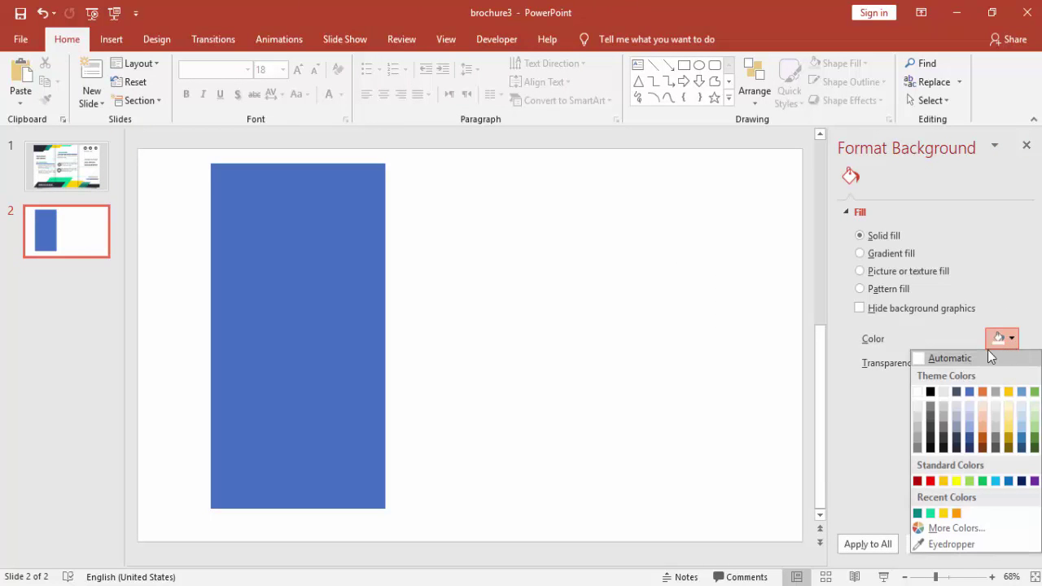
pyautogui.click(917, 415)
# Fill the tall rectangle white, nudging it down slightly
pyautogui.moveTo(306, 250); pyautogui.dragTo(305, 259)
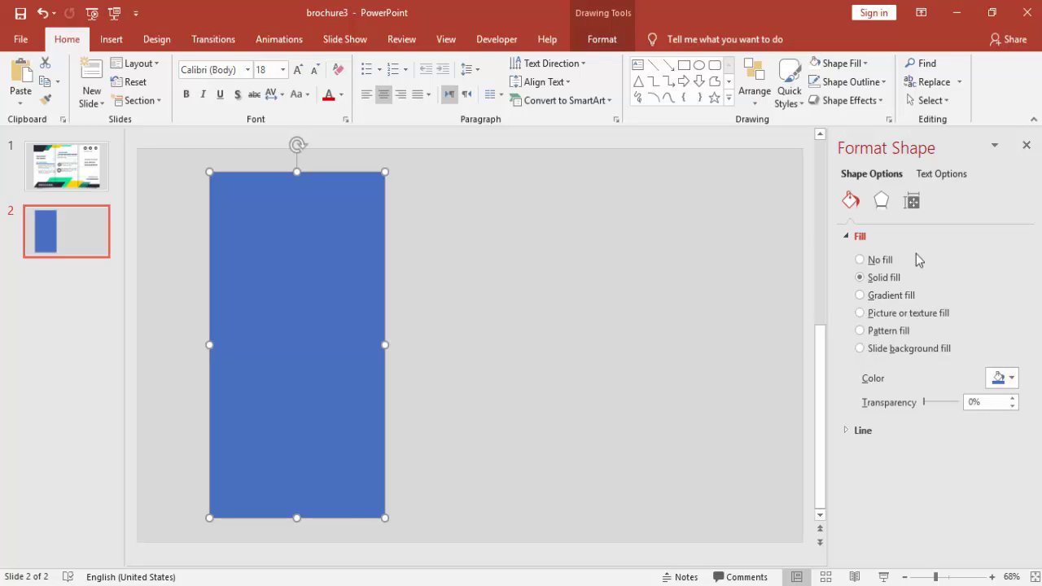
pyautogui.click(586, 41)
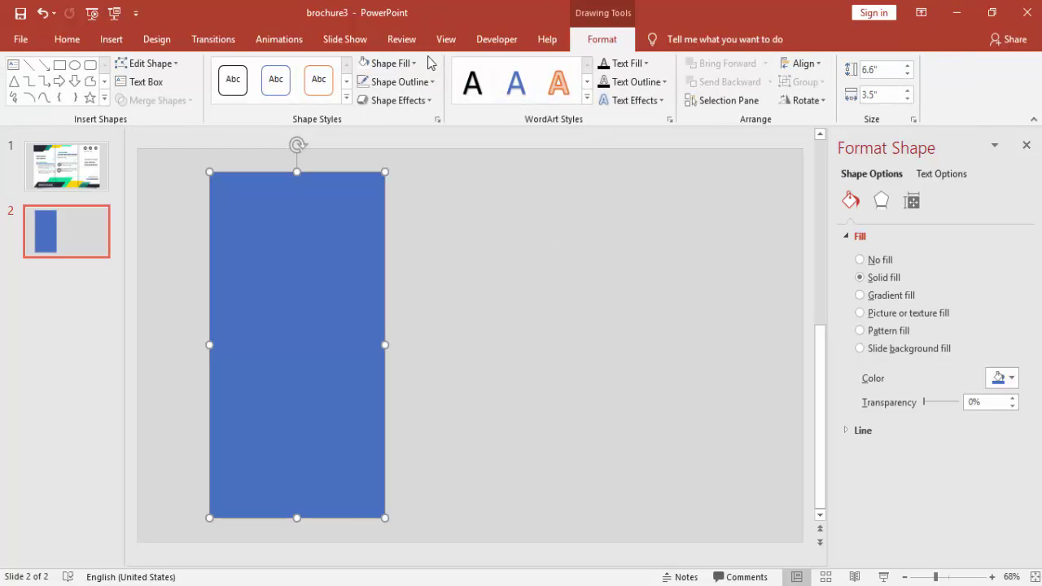
pyautogui.click(395, 62)
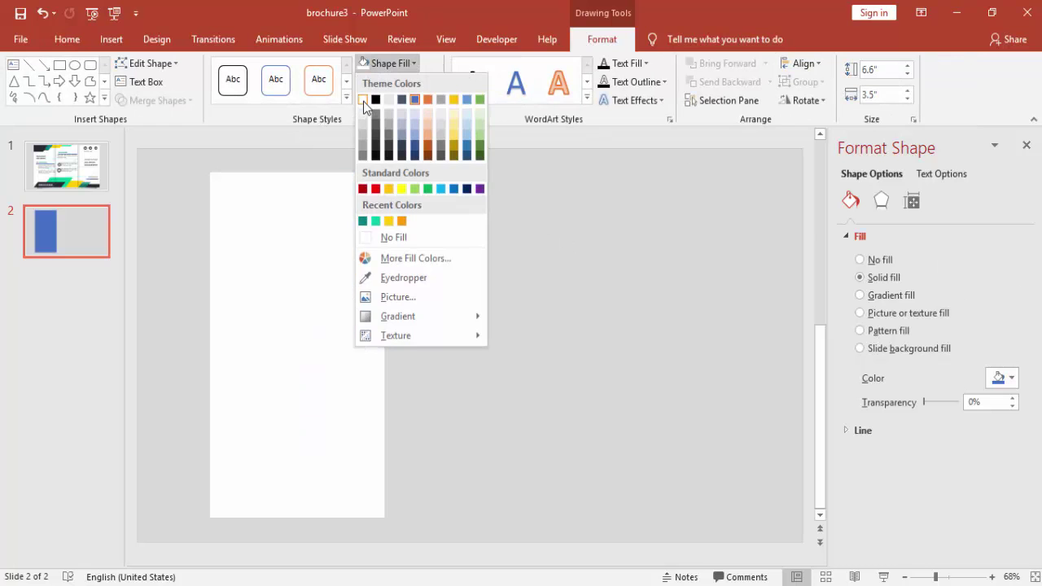
pyautogui.click(363, 101)
pyautogui.click(397, 287)
pyautogui.click(313, 296)
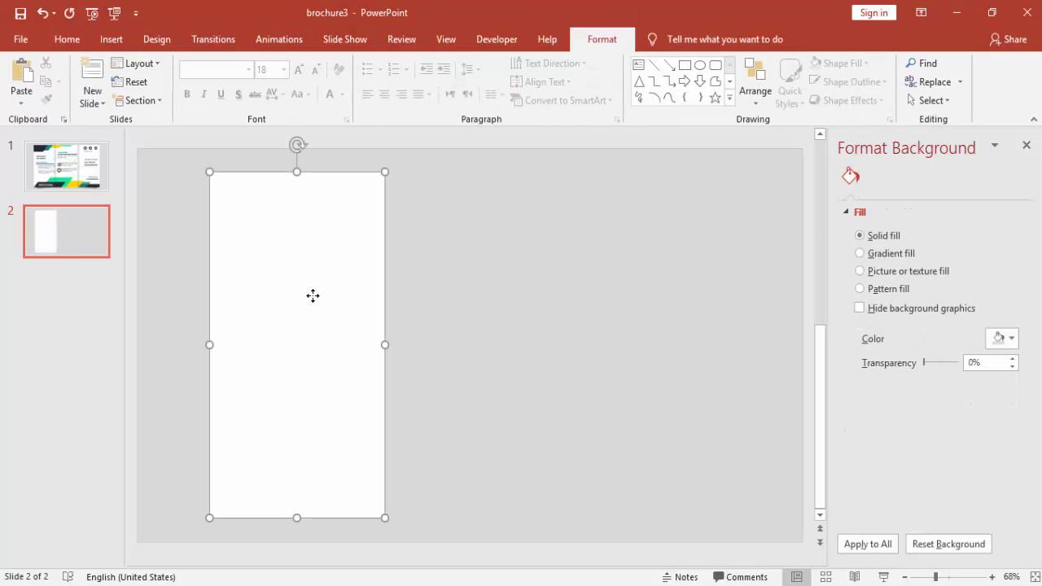
# Duplicate the white panel twice and line up the three 6.6" by 3.5" panels across the slide
pyautogui.moveTo(337, 290); pyautogui.dragTo(507, 280)
pyautogui.hotkey('ctrl', 'z')
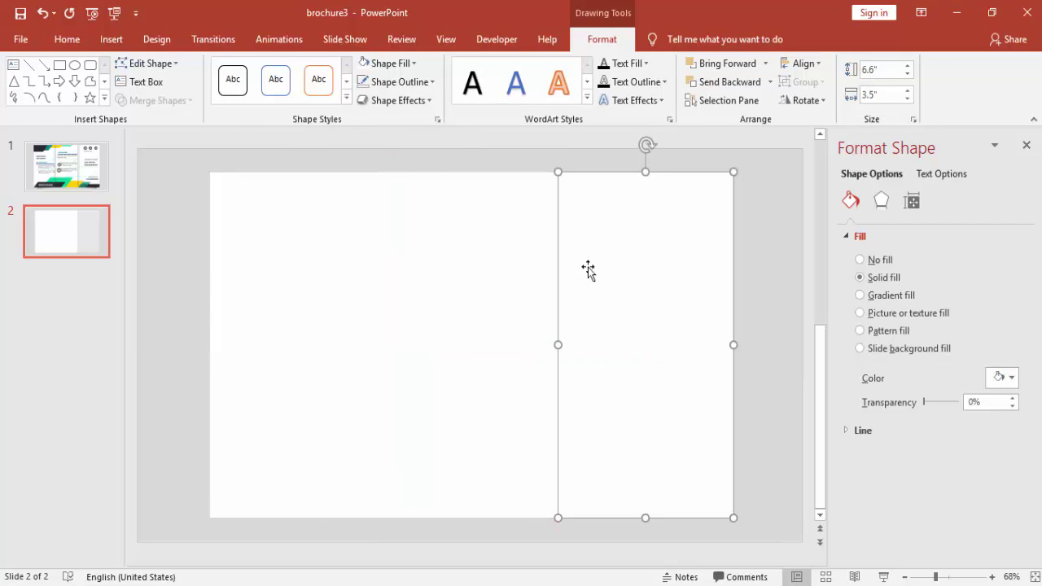
pyautogui.moveTo(651, 277)
pyautogui.mouseDown()
pyautogui.moveTo(668, 272)
pyautogui.moveTo(649, 274)
pyautogui.mouseUp()
pyautogui.hotkey('ctrl', 'd')
pyautogui.hotkey('ctrl', 'd')
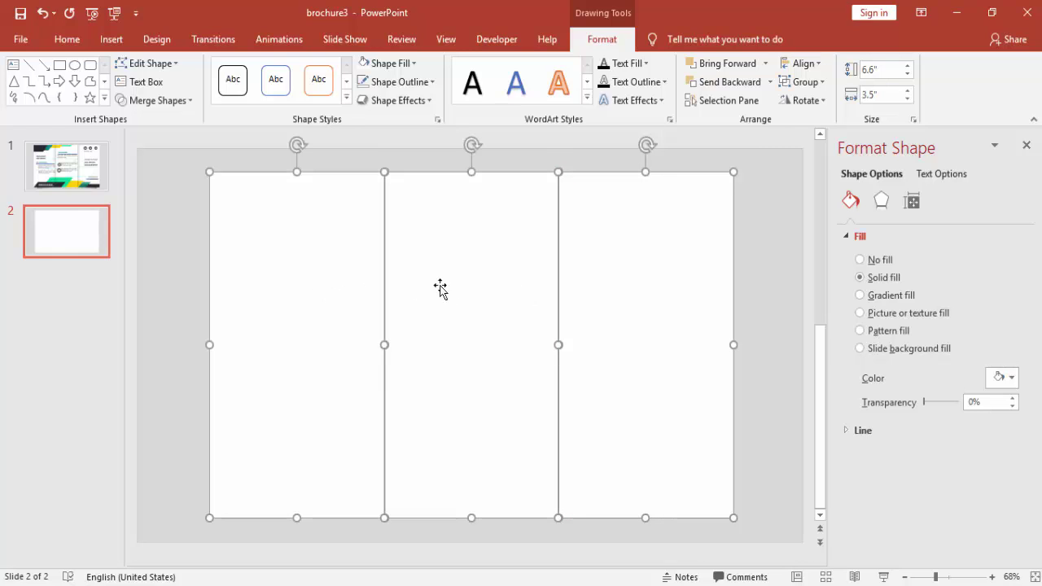
pyautogui.hotkey('ctrl', 'a')
pyautogui.moveTo(467, 284); pyautogui.dragTo(474, 286)
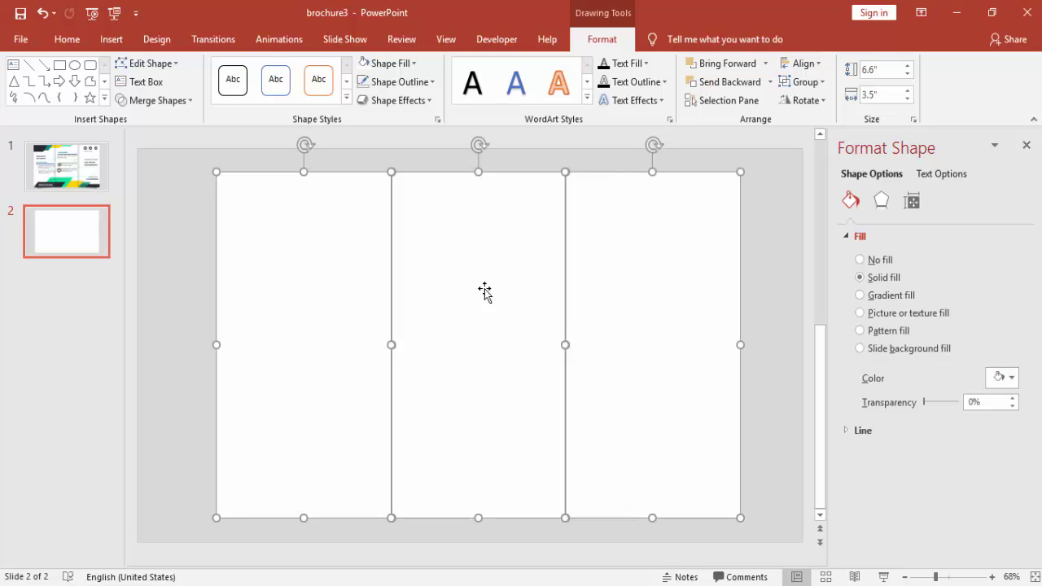
pyautogui.click(756, 301)
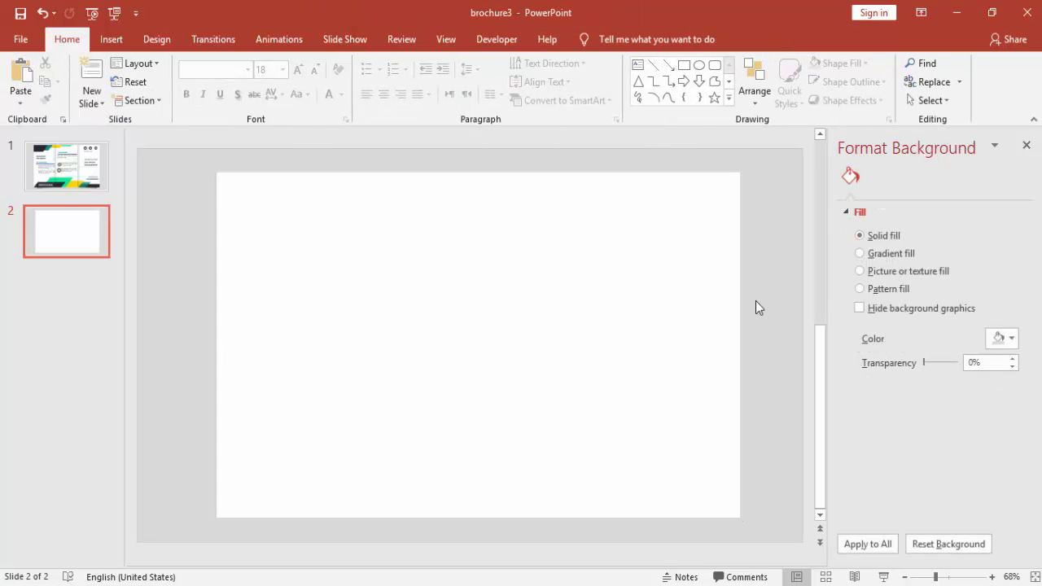
# Draw a slanted parallelogram band, about 0.73" by 4.63", along the slide's bottom-left edge
pyautogui.click(122, 39)
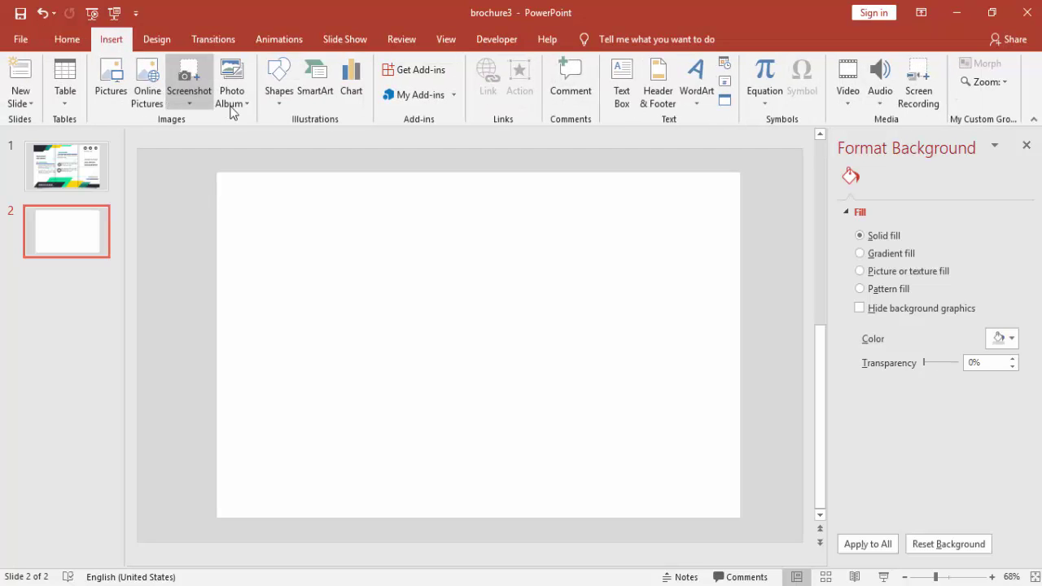
pyautogui.click(284, 104)
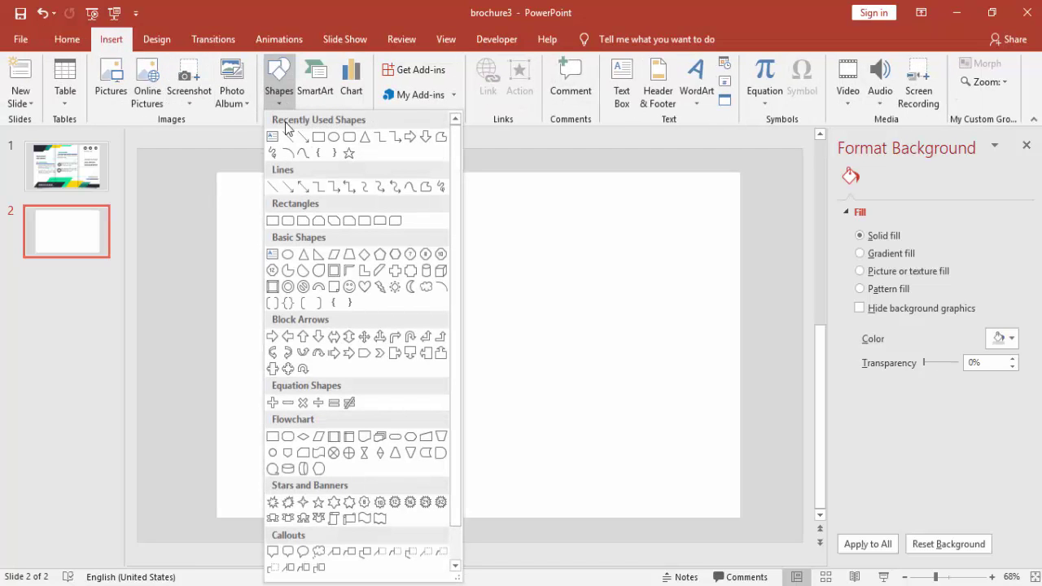
pyautogui.click(334, 256)
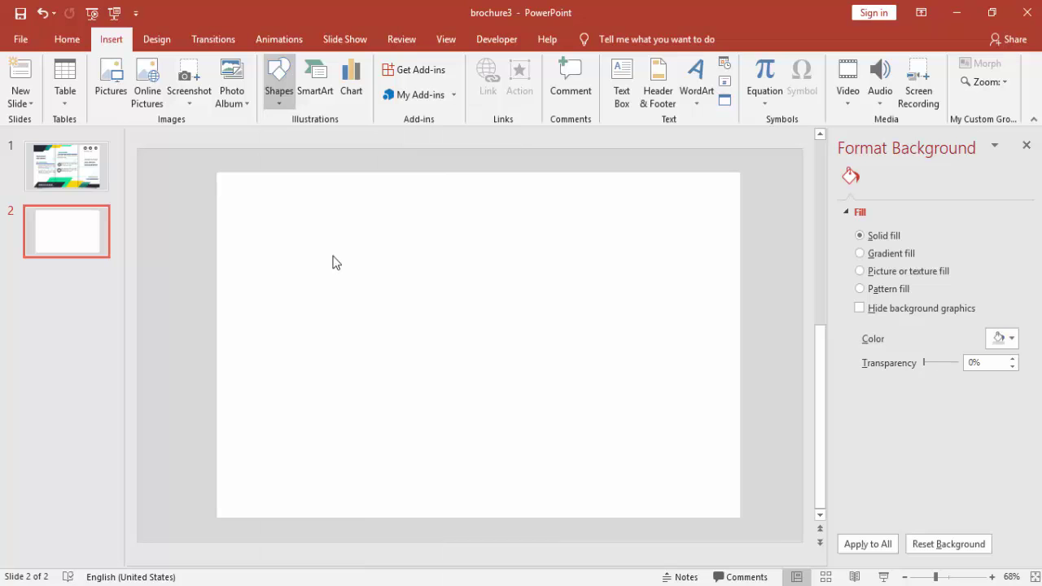
pyautogui.moveTo(252, 432)
pyautogui.mouseDown()
pyautogui.moveTo(428, 458)
pyautogui.moveTo(425, 481)
pyautogui.mouseUp()
pyautogui.moveTo(263, 432); pyautogui.dragTo(278, 439)
pyautogui.moveTo(342, 458); pyautogui.dragTo(307, 480)
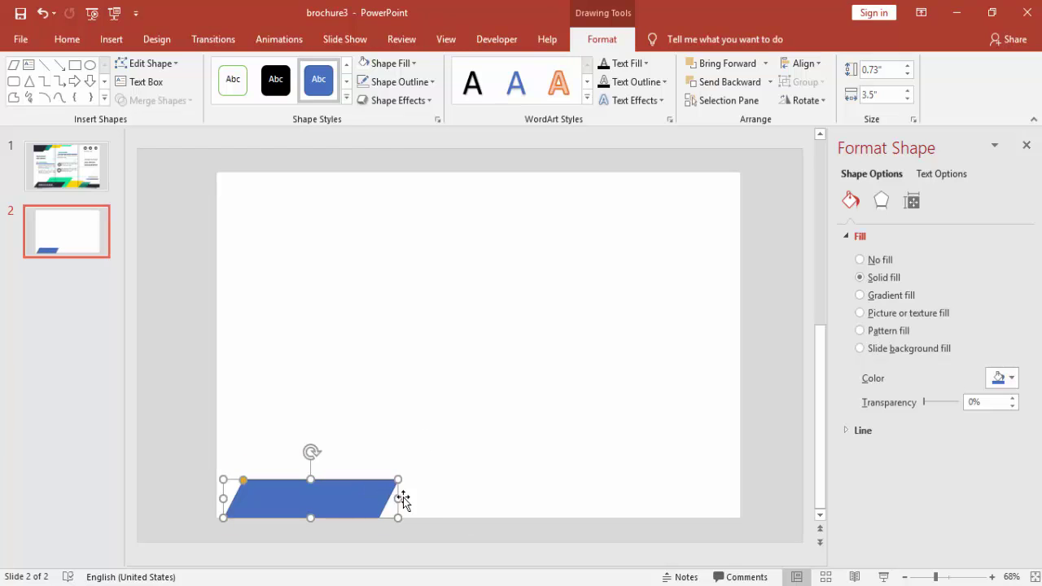
pyautogui.moveTo(400, 499); pyautogui.dragTo(453, 494)
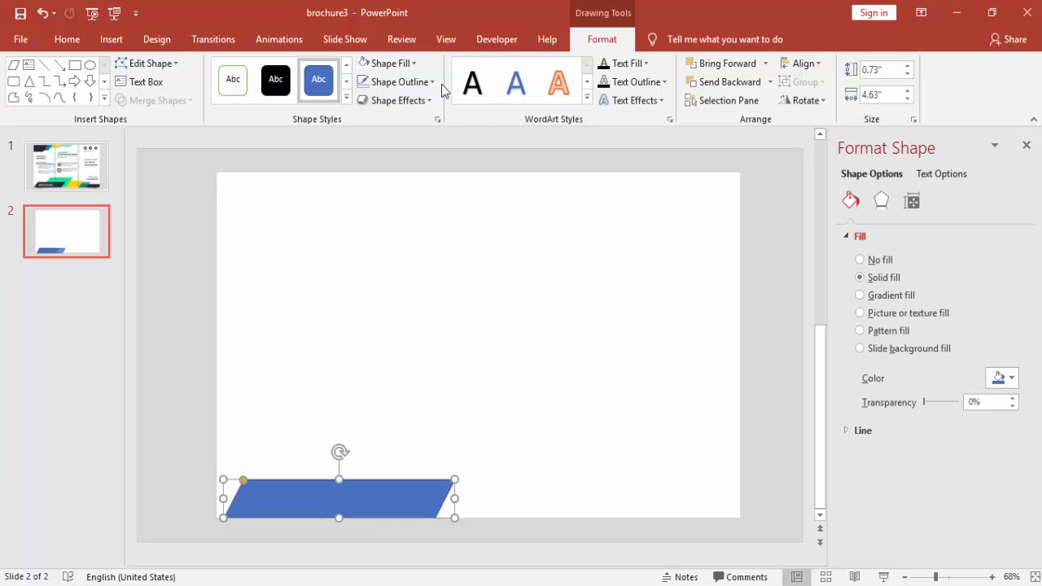
# Remove the parallelogram's outline and fill it navy
pyautogui.click(397, 81)
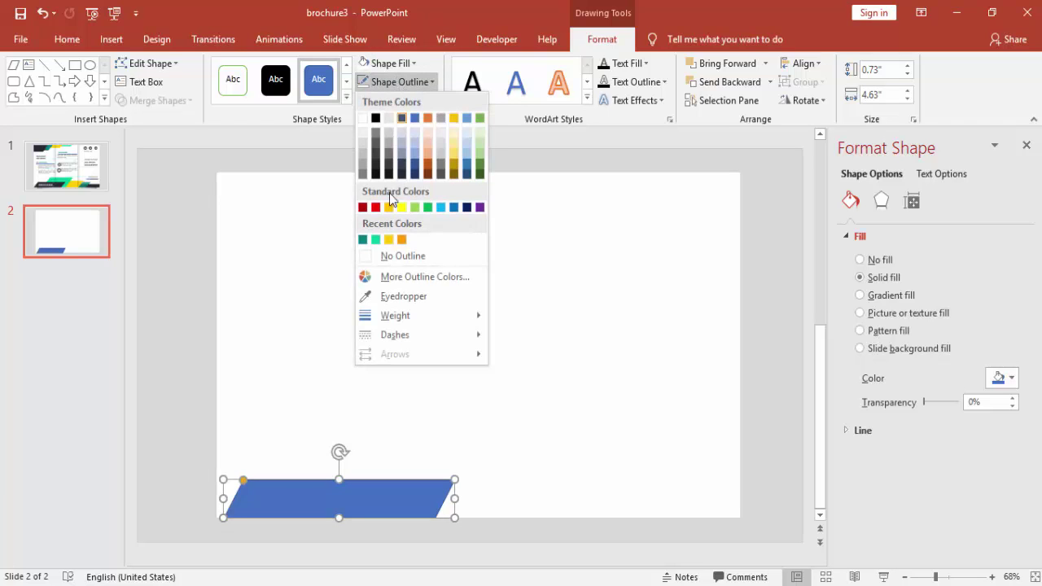
pyautogui.click(402, 254)
pyautogui.click(391, 63)
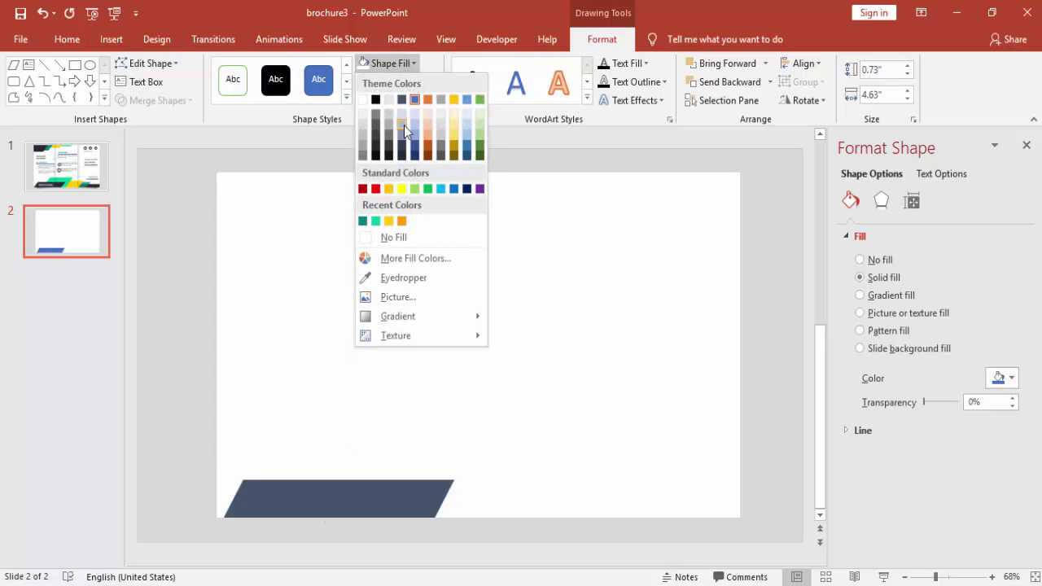
pyautogui.click(414, 160)
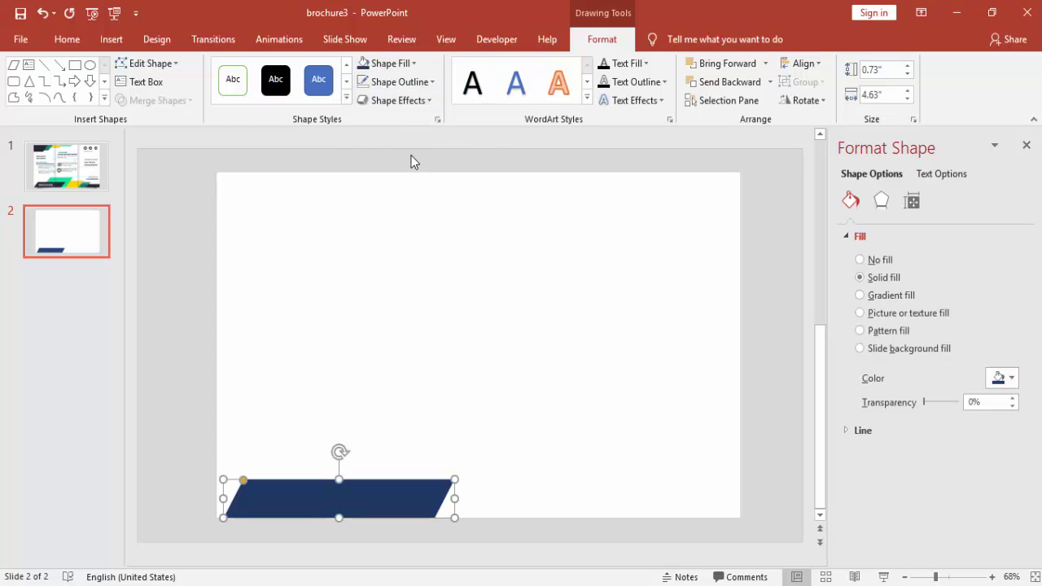
pyautogui.click(154, 415)
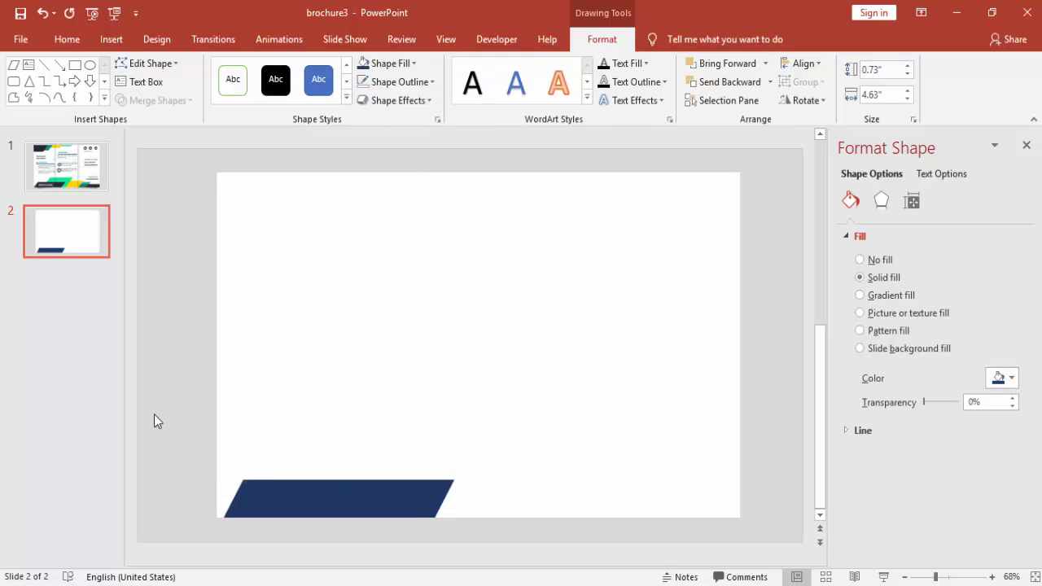
pyautogui.click(369, 495)
# Duplicate the navy band as a taller bright green band placed behind it
pyautogui.moveTo(368, 495); pyautogui.dragTo(435, 423)
pyautogui.click(399, 67)
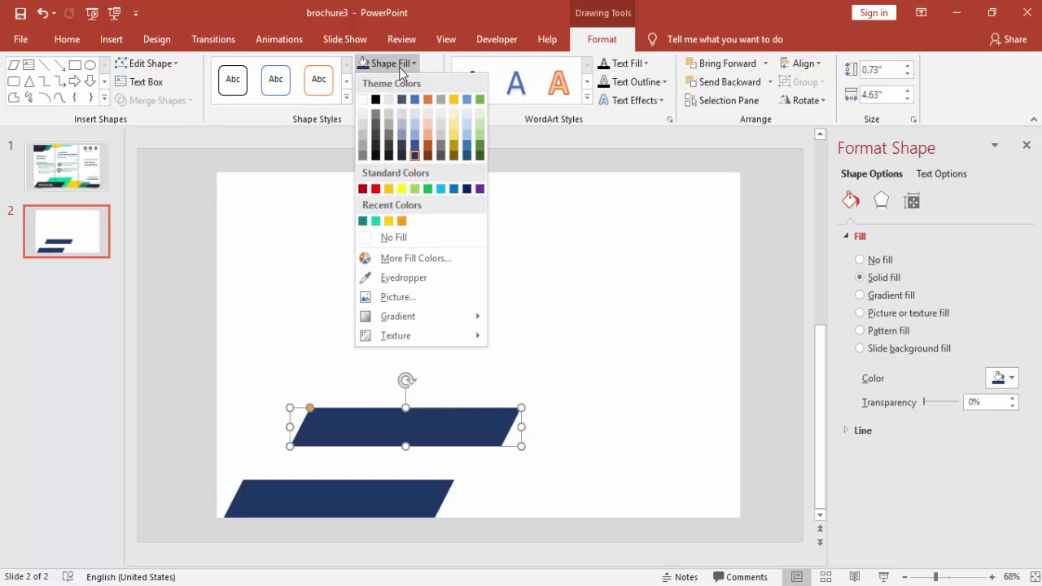
pyautogui.click(374, 221)
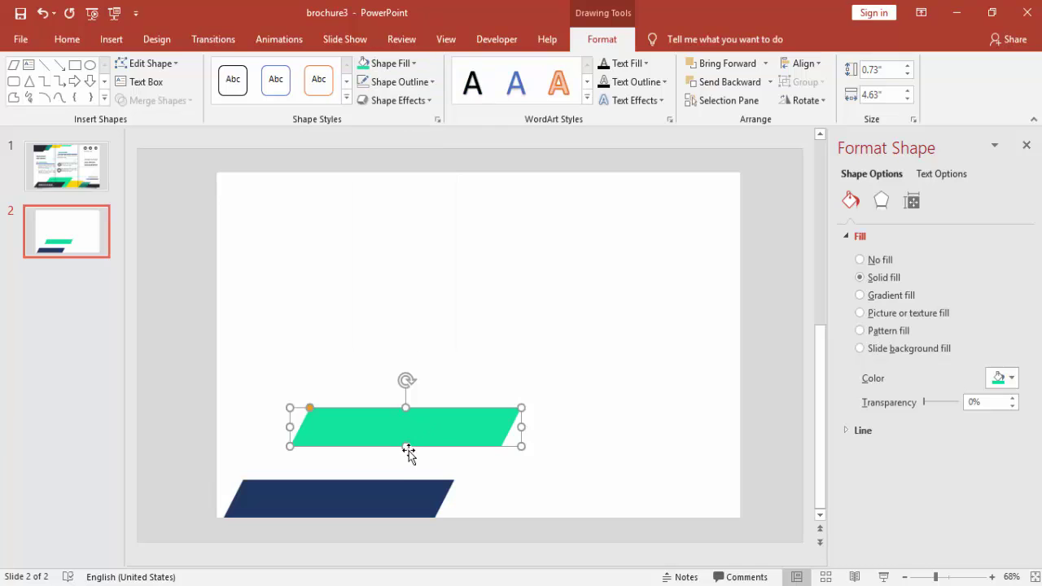
pyautogui.moveTo(407, 448); pyautogui.dragTo(400, 490)
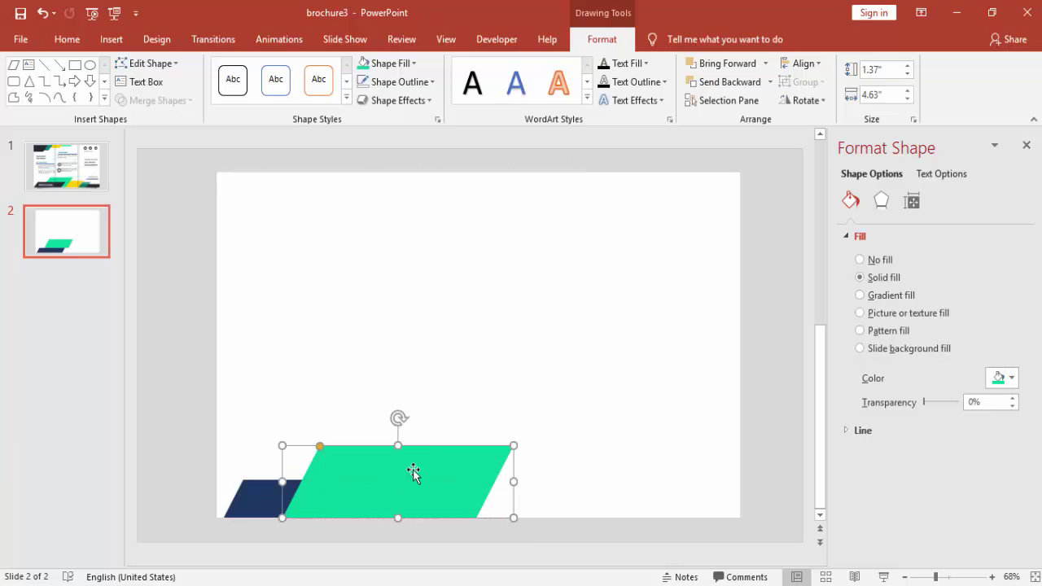
pyautogui.click(727, 82)
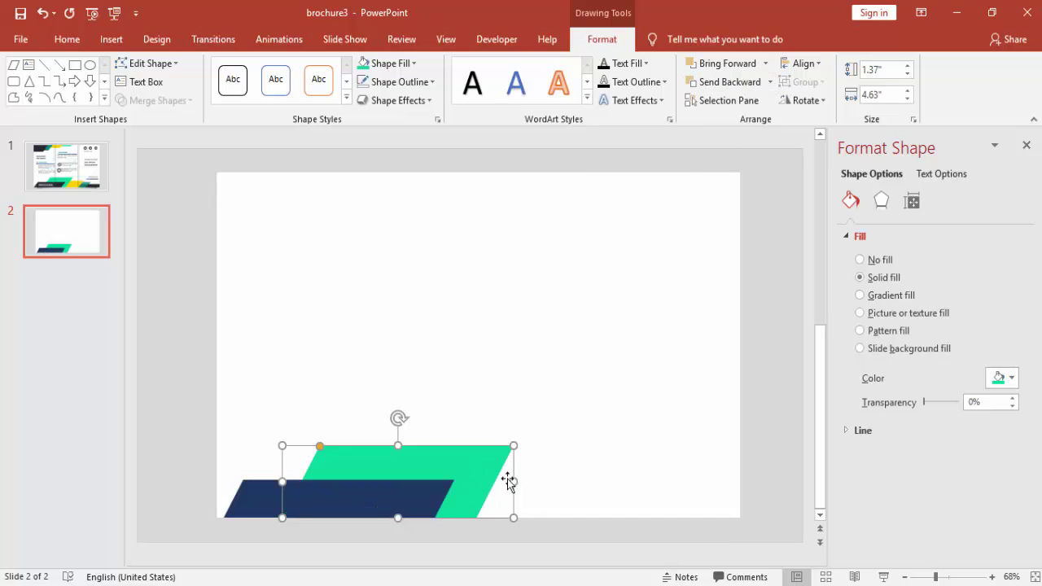
pyautogui.moveTo(512, 481); pyautogui.dragTo(502, 483)
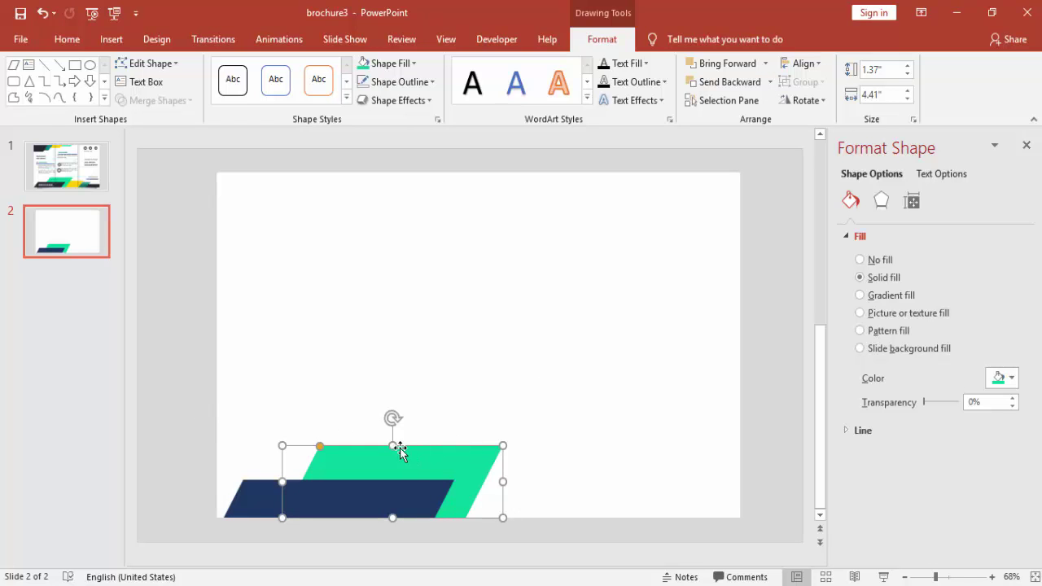
pyautogui.click(194, 420)
pyautogui.click(415, 458)
# Add a yellow 0.91" by 3.23" band copy at the bottom, sent behind the green band
pyautogui.moveTo(465, 475); pyautogui.dragTo(592, 384)
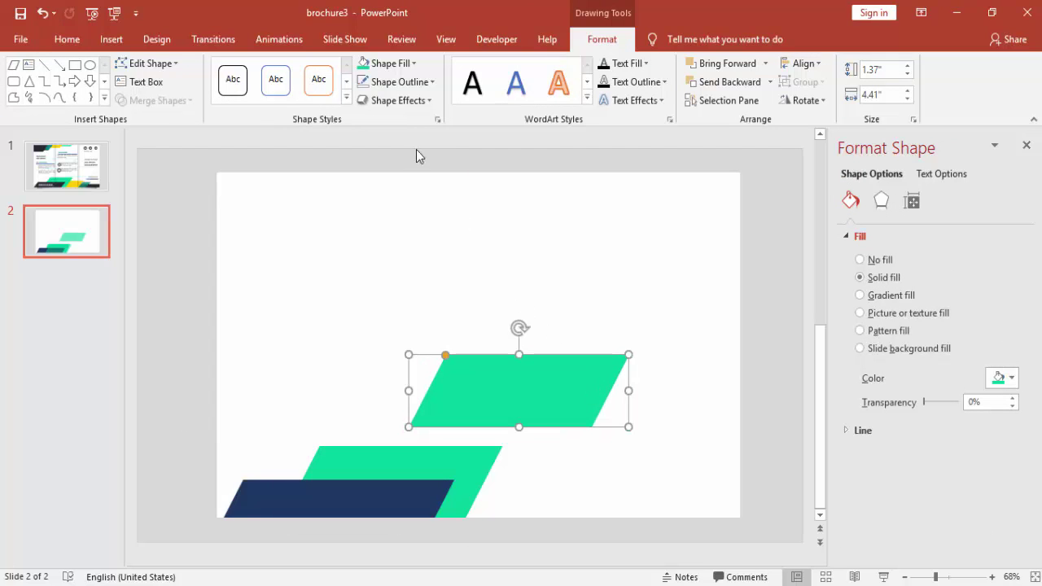
pyautogui.click(402, 65)
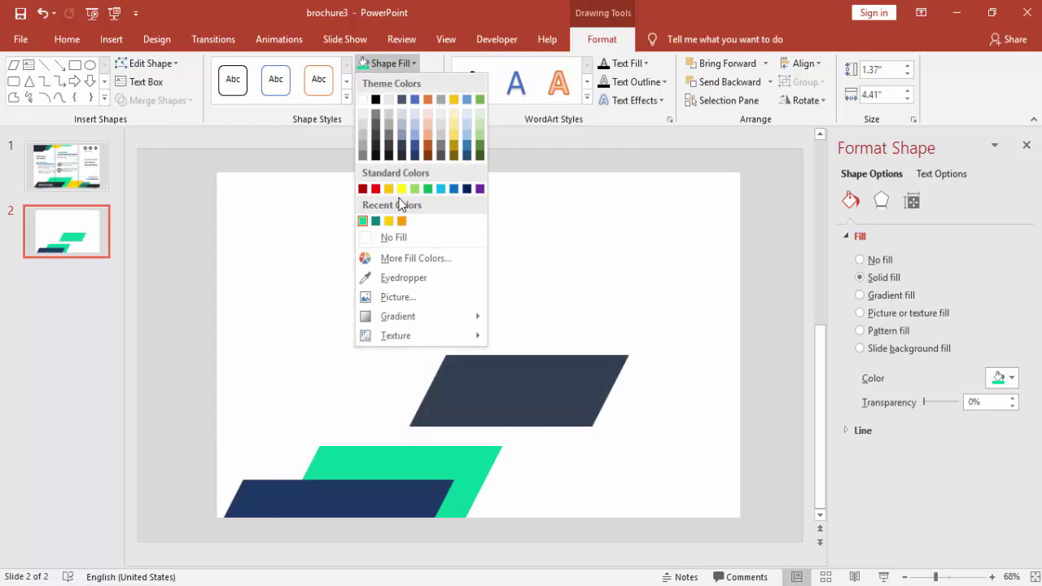
pyautogui.click(388, 221)
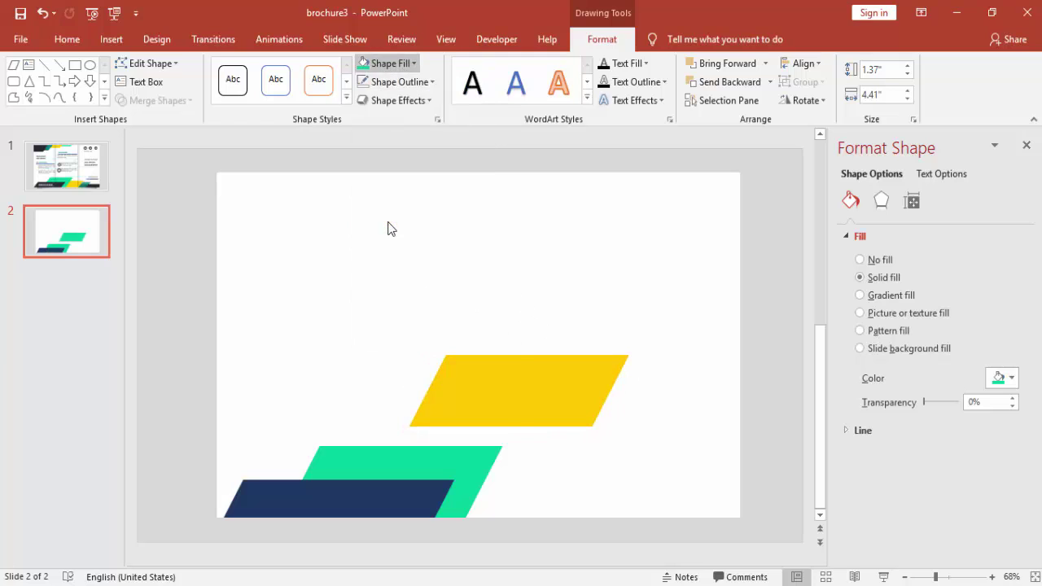
pyautogui.moveTo(550, 391); pyautogui.dragTo(587, 480)
pyautogui.moveTo(560, 446); pyautogui.dragTo(559, 470)
pyautogui.moveTo(669, 494); pyautogui.dragTo(607, 497)
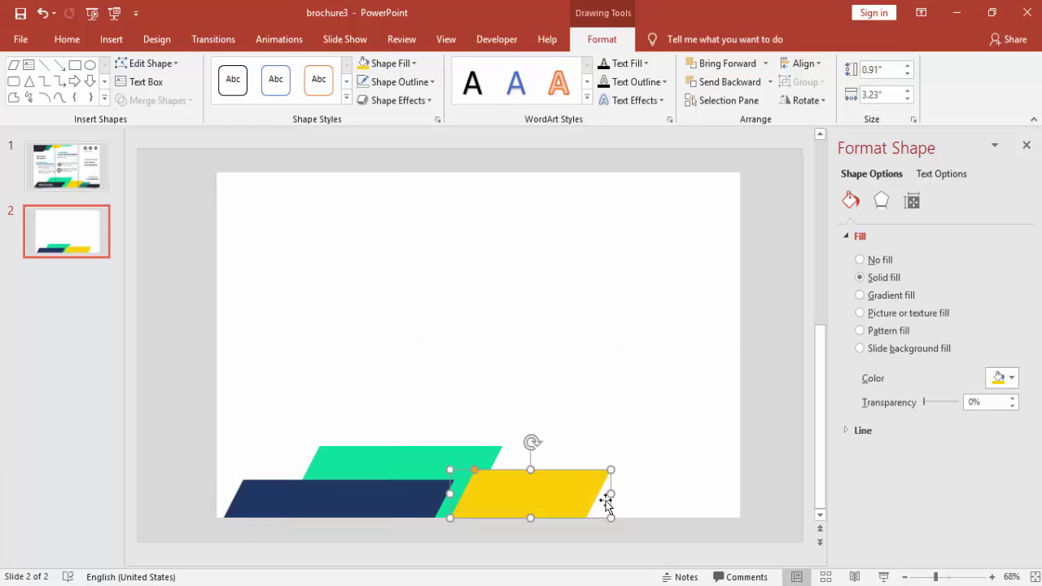
pyautogui.moveTo(536, 493); pyautogui.dragTo(532, 493)
pyautogui.click(727, 84)
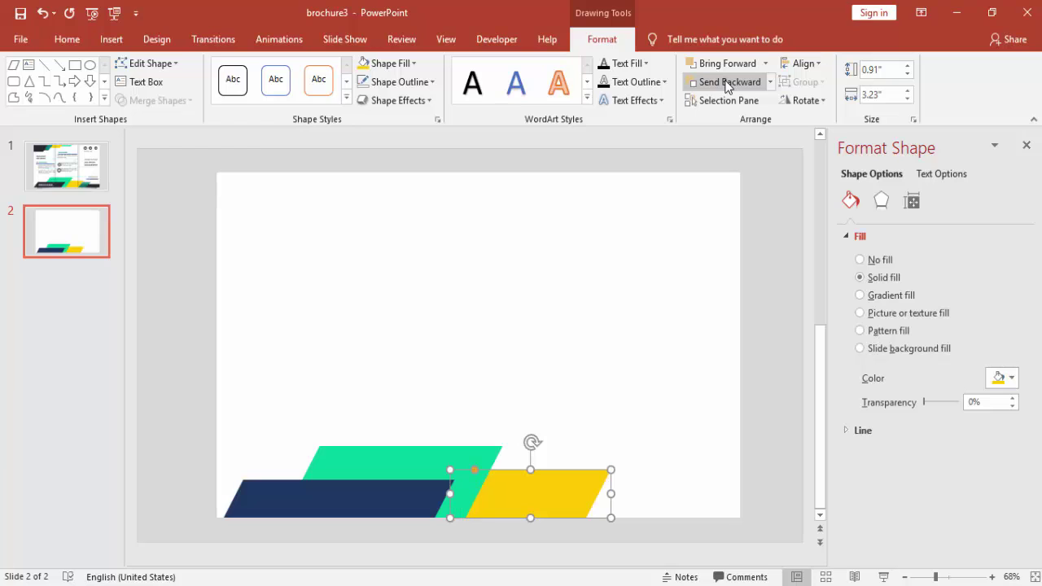
pyautogui.click(448, 454)
# Copy the green band as a 38% transparent 0.73" by 2.22" band at bottom right, behind the yellow
pyautogui.moveTo(448, 455); pyautogui.dragTo(615, 366)
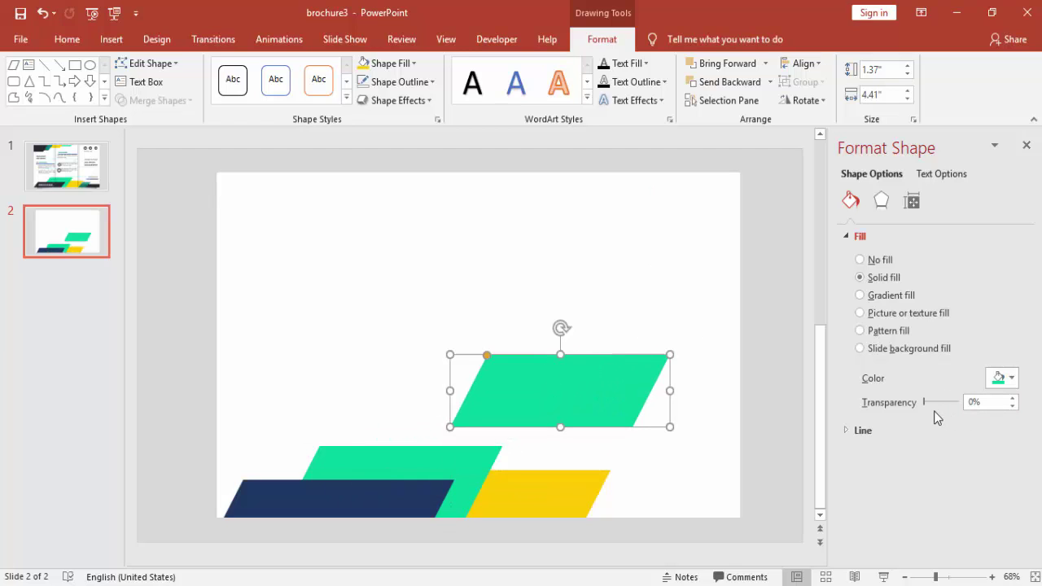
pyautogui.moveTo(927, 403); pyautogui.dragTo(936, 404)
pyautogui.moveTo(583, 395); pyautogui.dragTo(634, 480)
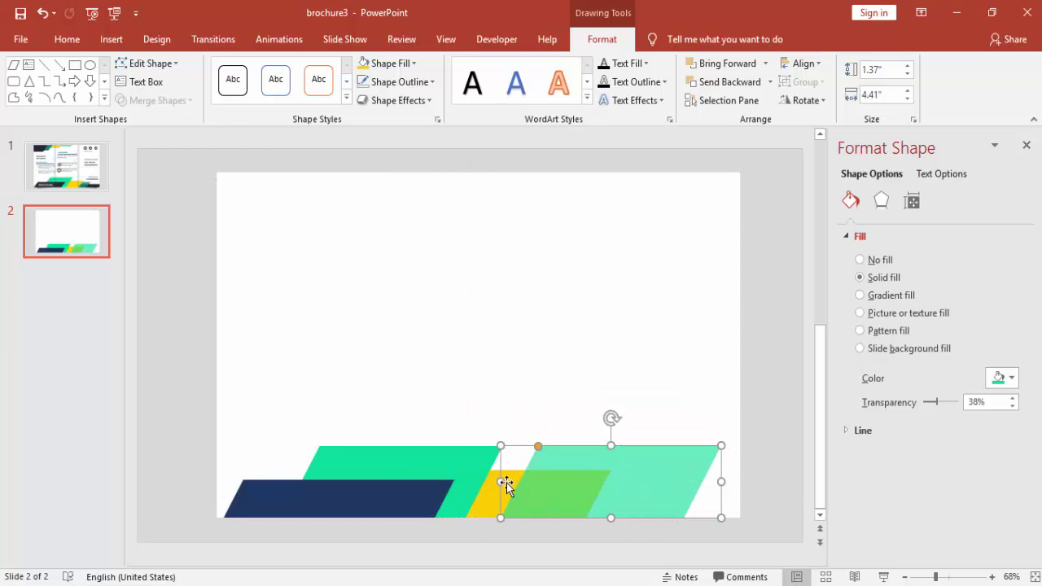
pyautogui.moveTo(504, 482); pyautogui.dragTo(546, 483)
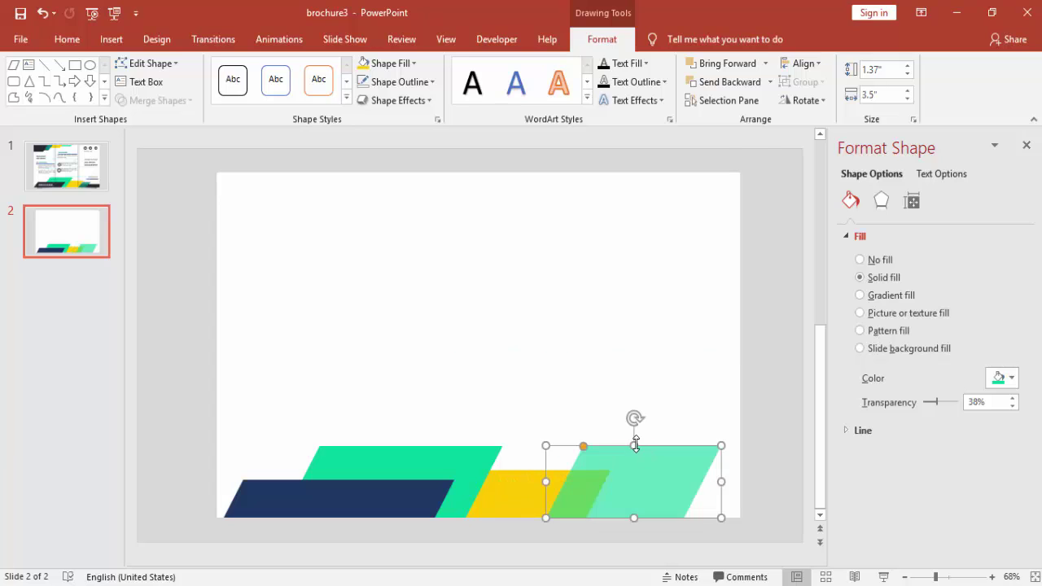
pyautogui.moveTo(632, 457); pyautogui.dragTo(626, 492)
pyautogui.moveTo(721, 504); pyautogui.dragTo(662, 506)
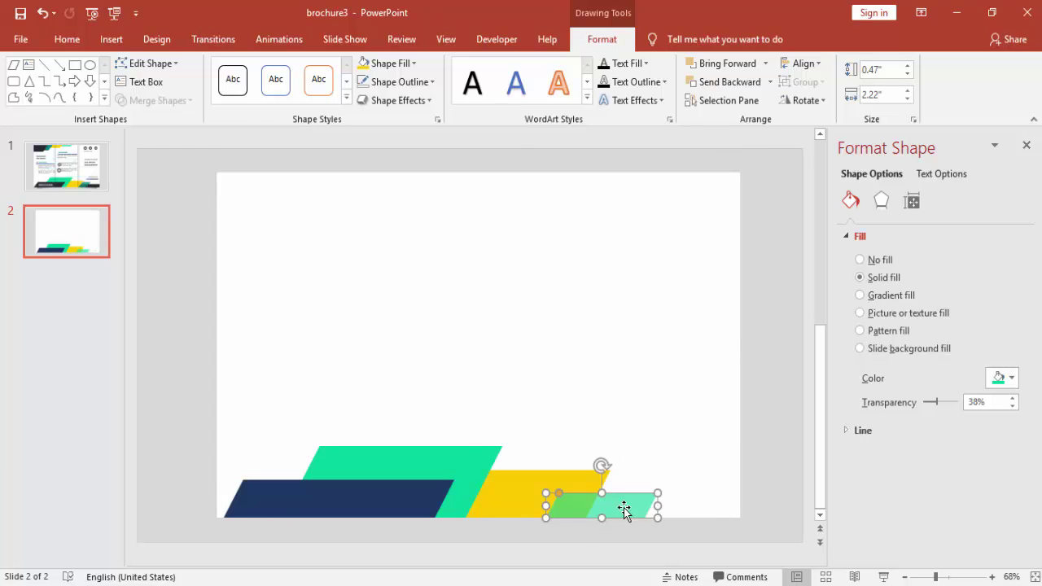
pyautogui.moveTo(602, 492); pyautogui.dragTo(624, 494)
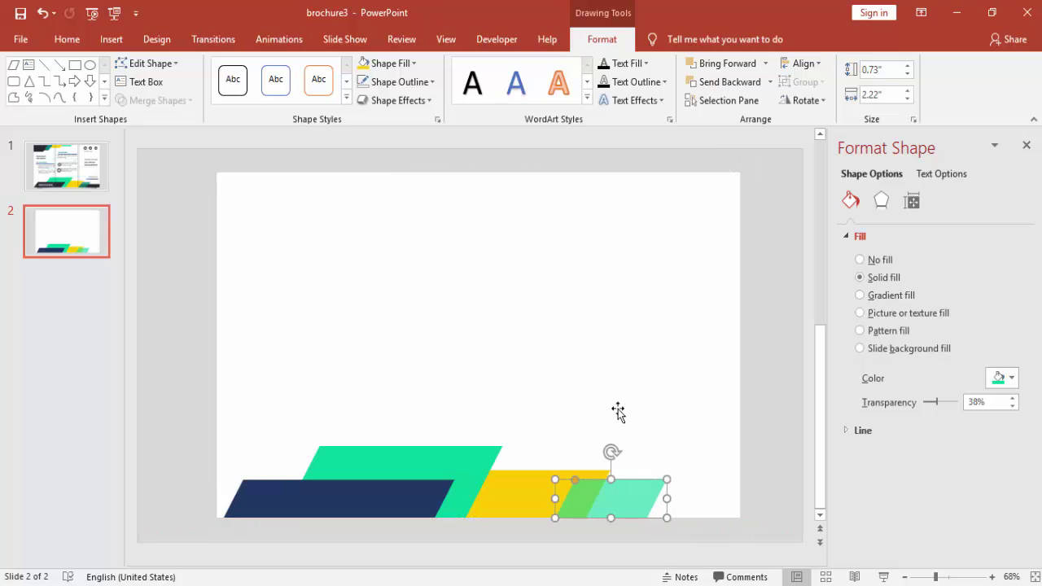
pyautogui.click(708, 85)
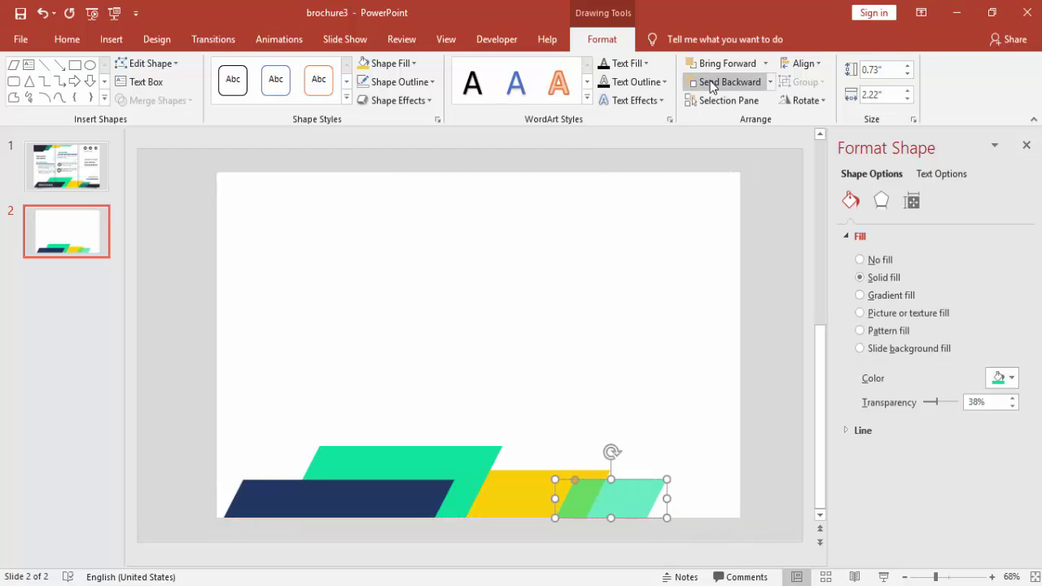
pyautogui.click(710, 84)
# Draw a 0.57" by 3.5" rectangle along the slide's bottom right
pyautogui.click(519, 276)
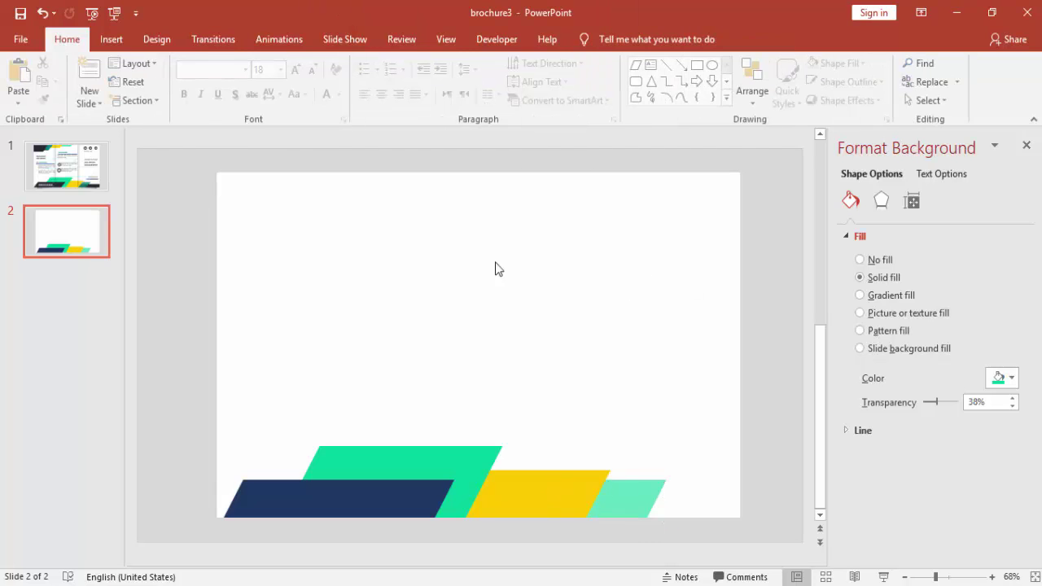
pyautogui.click(111, 41)
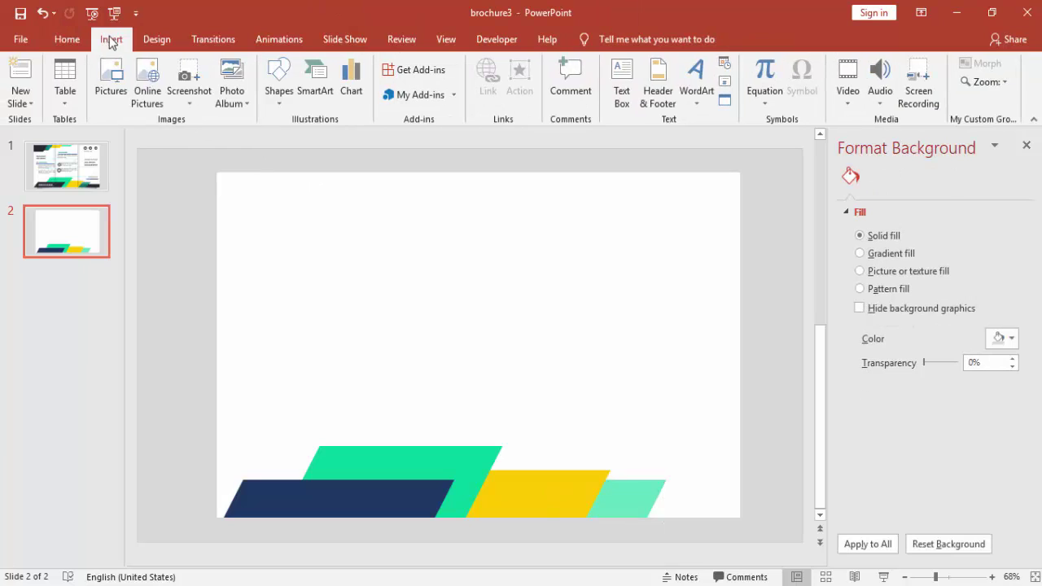
pyautogui.click(277, 100)
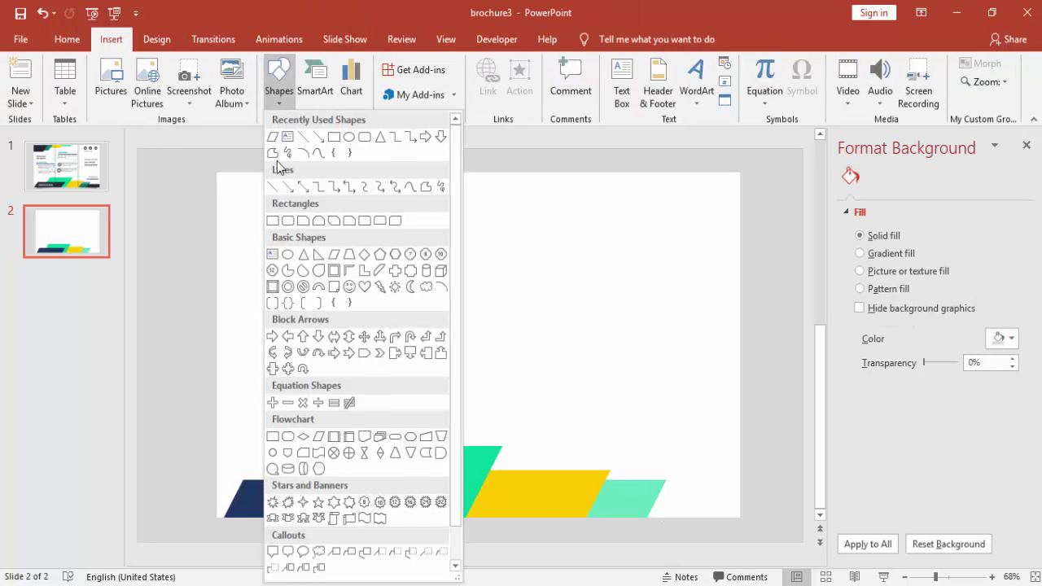
pyautogui.click(272, 220)
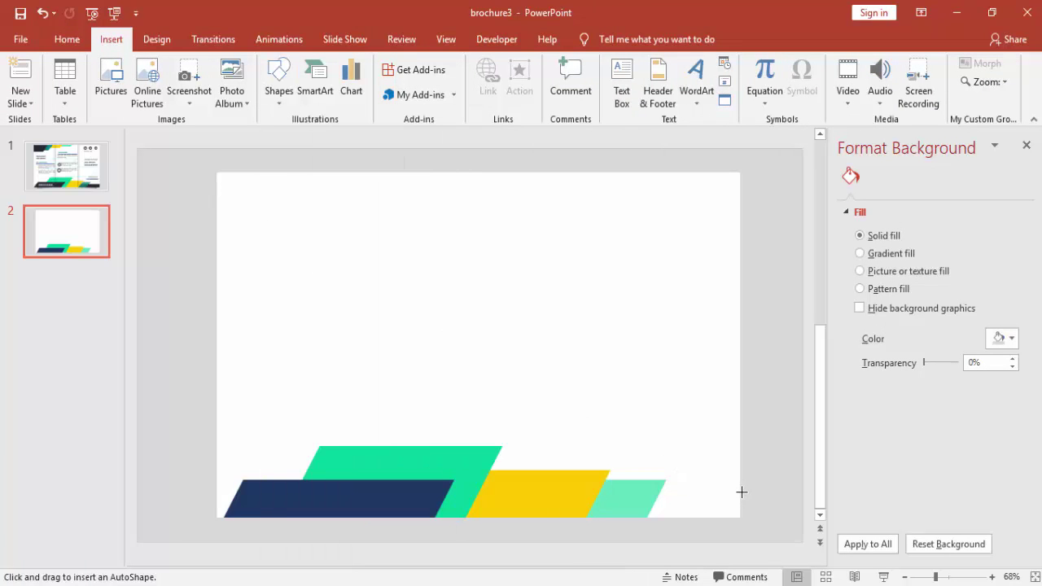
pyautogui.moveTo(739, 491); pyautogui.dragTo(564, 513)
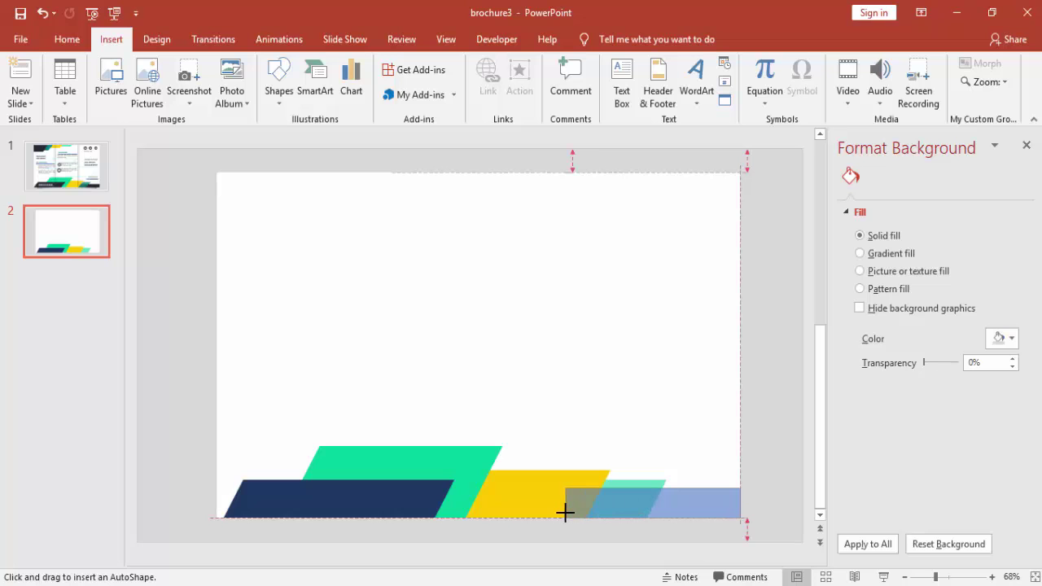
pyautogui.moveTo(565, 512); pyautogui.dragTo(565, 512)
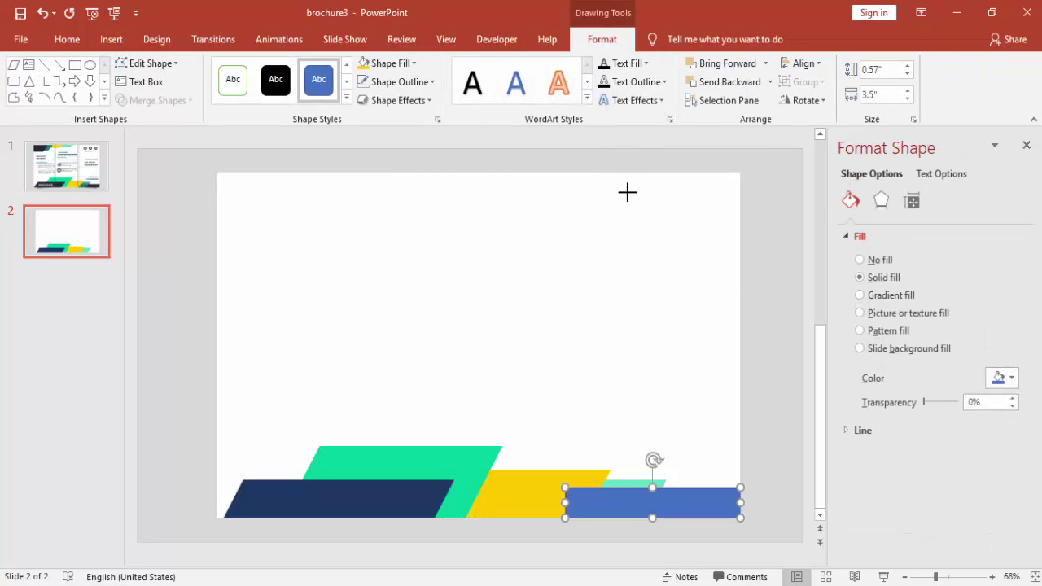
# Make the rectangle navy with no outline, layered behind the yellow and light green bands
pyautogui.click(403, 82)
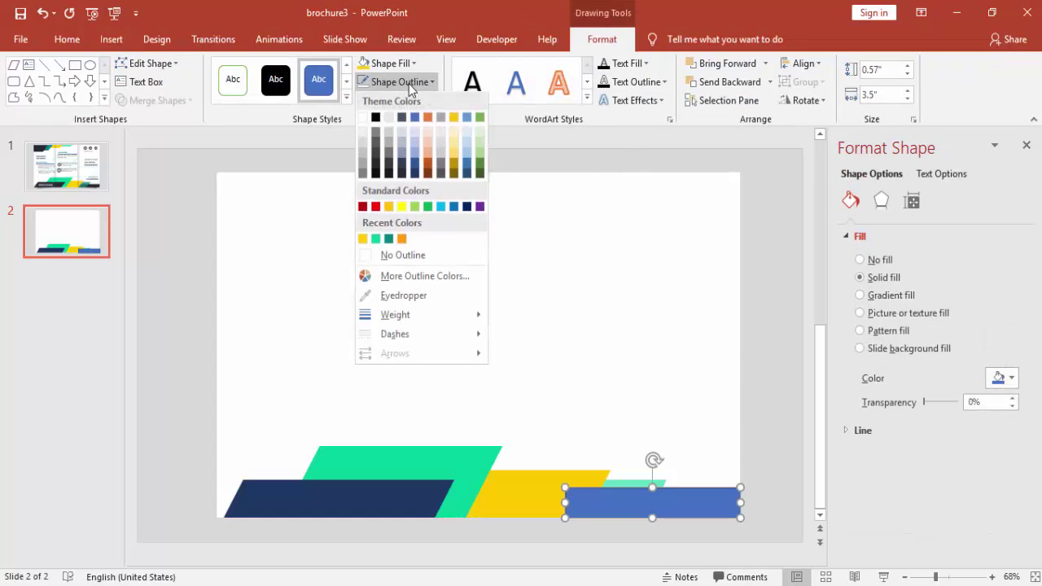
pyautogui.click(415, 257)
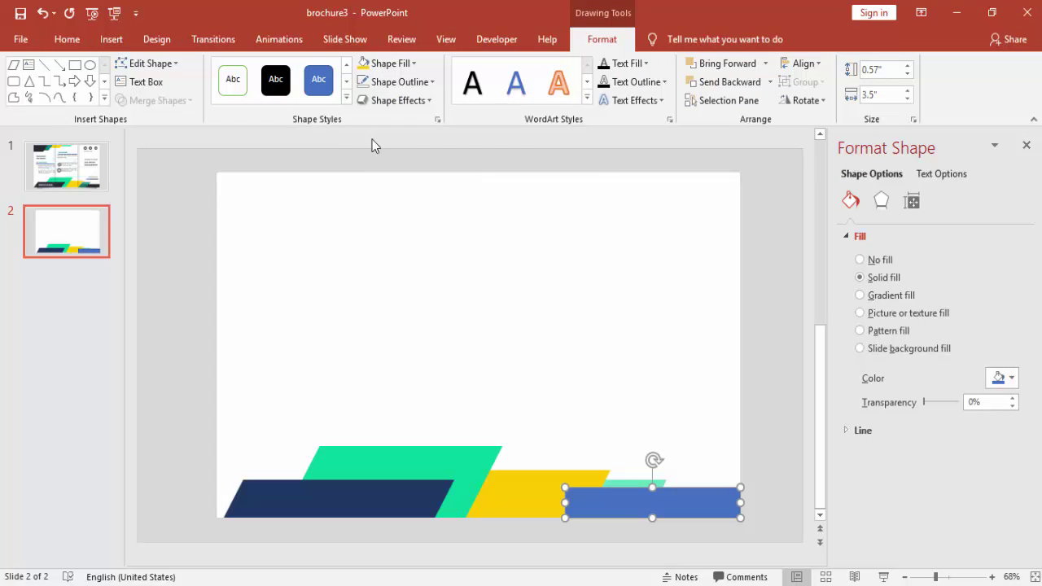
pyautogui.click(394, 64)
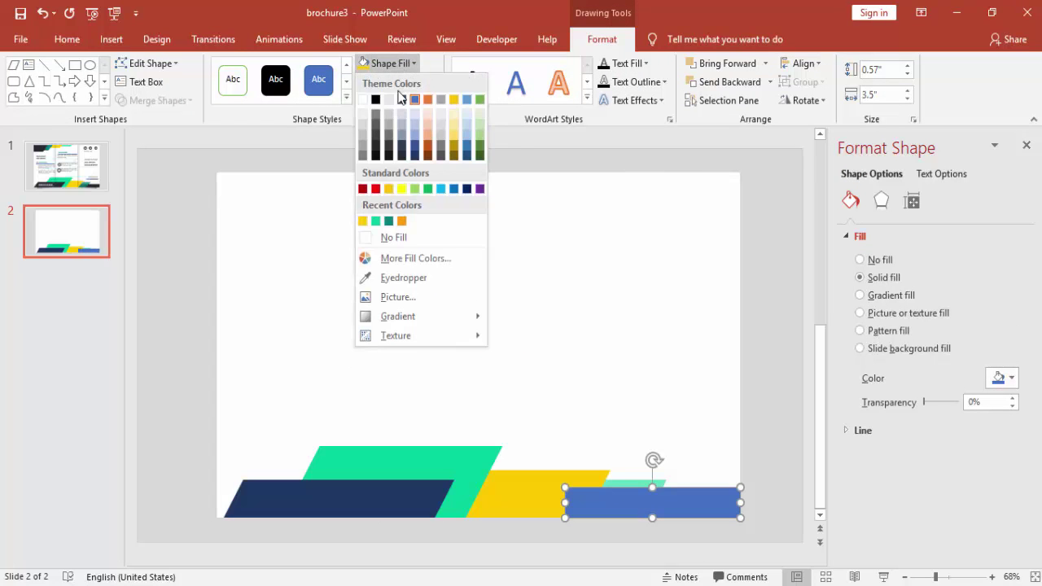
pyautogui.click(400, 156)
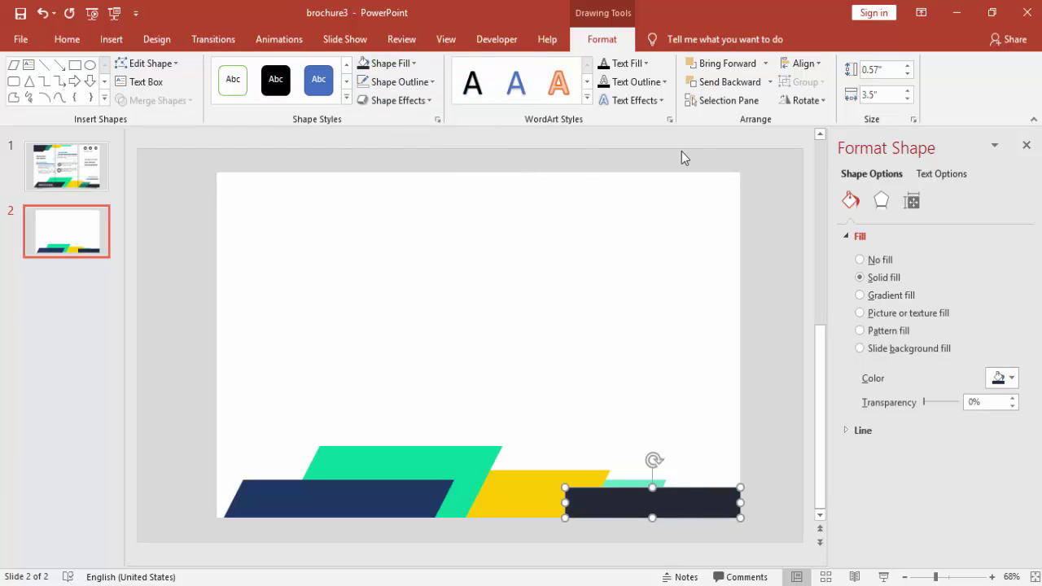
pyautogui.click(397, 69)
pyautogui.click(414, 158)
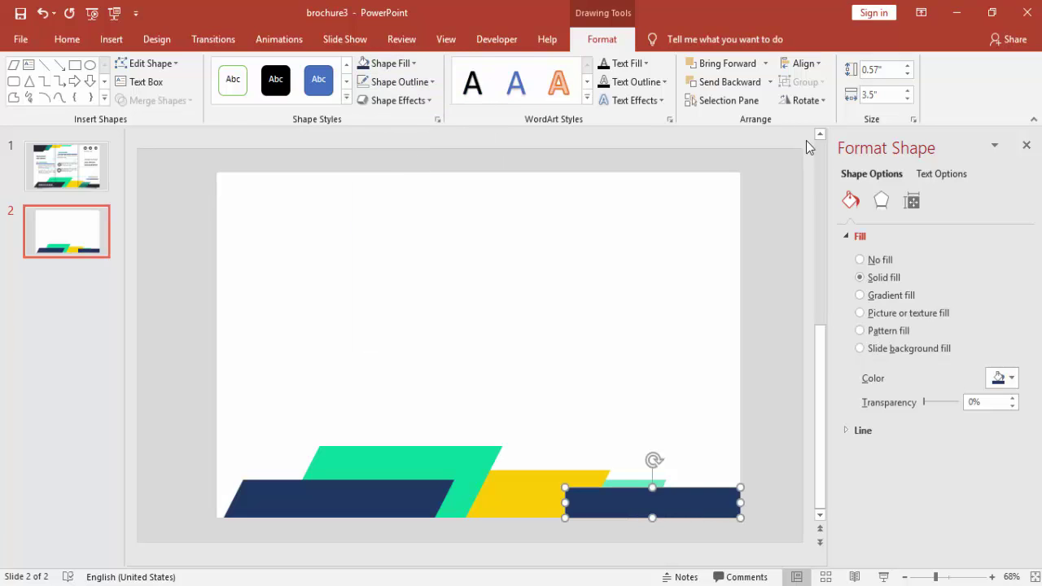
pyautogui.click(729, 83)
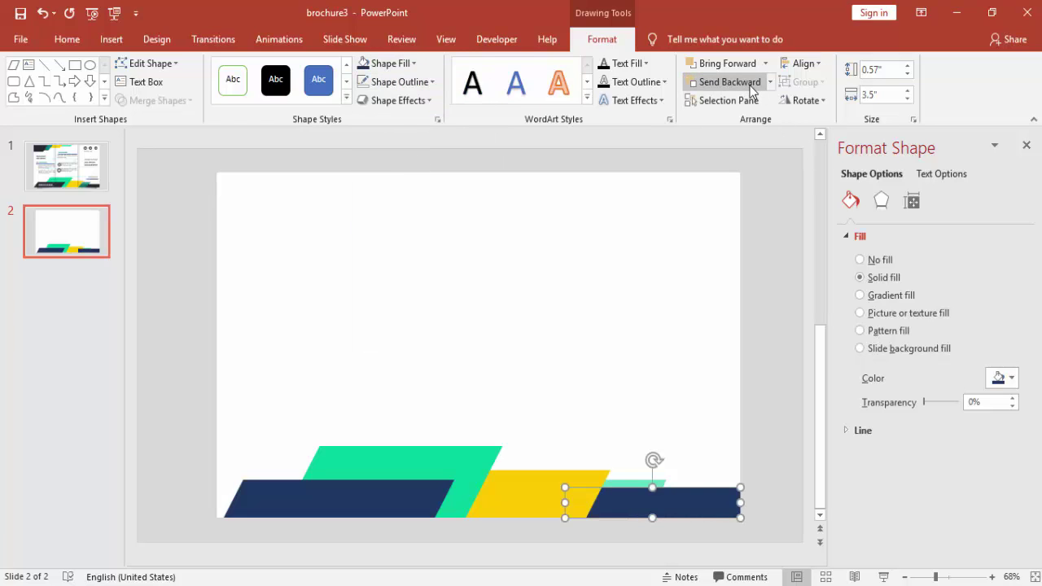
pyautogui.click(749, 86)
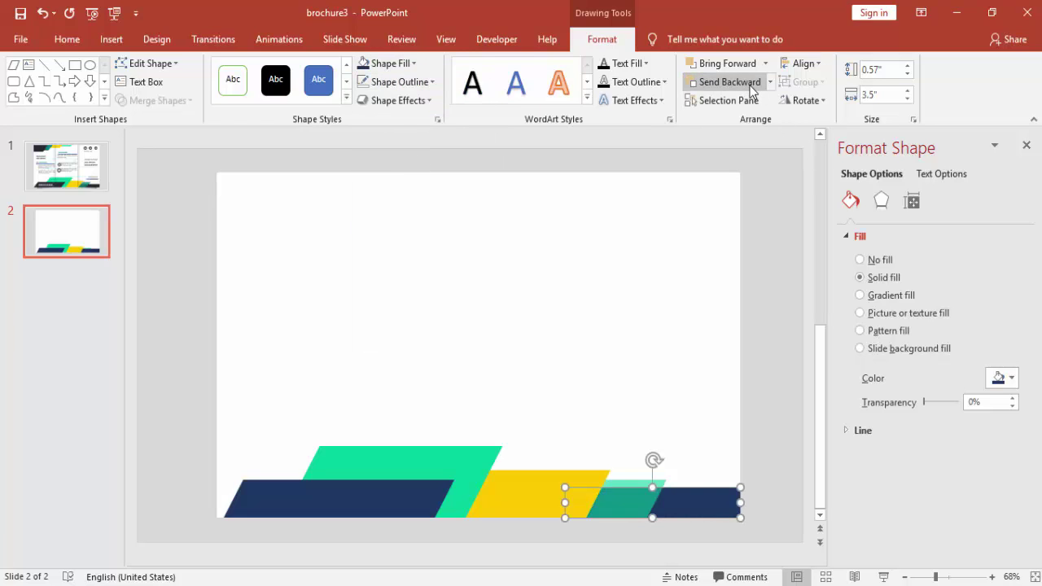
pyautogui.click(778, 379)
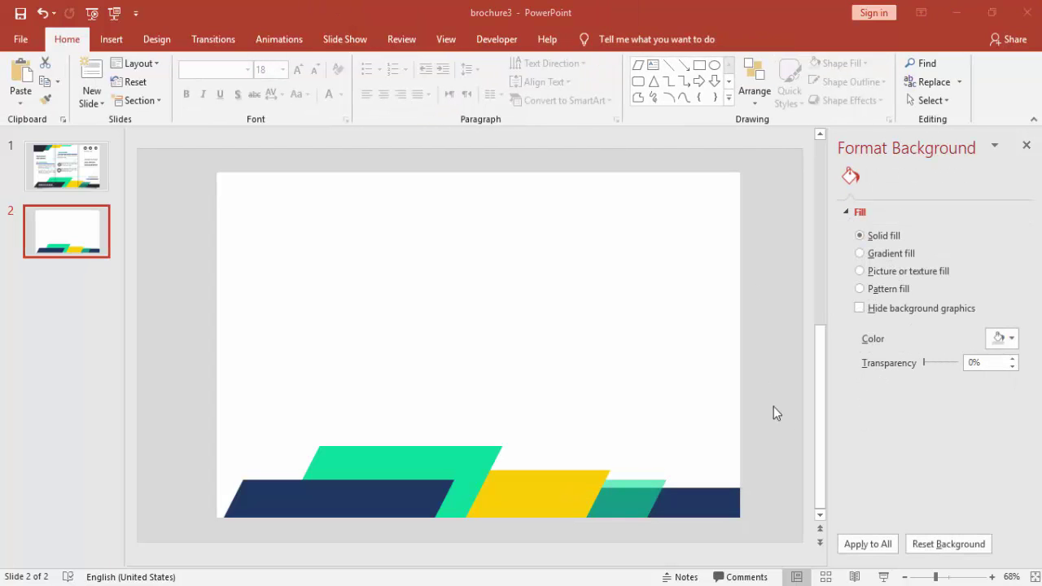
# Draw a 0.92" by 1.8" navy rectangle with no outline in the slide's top-left corner
pyautogui.click(122, 42)
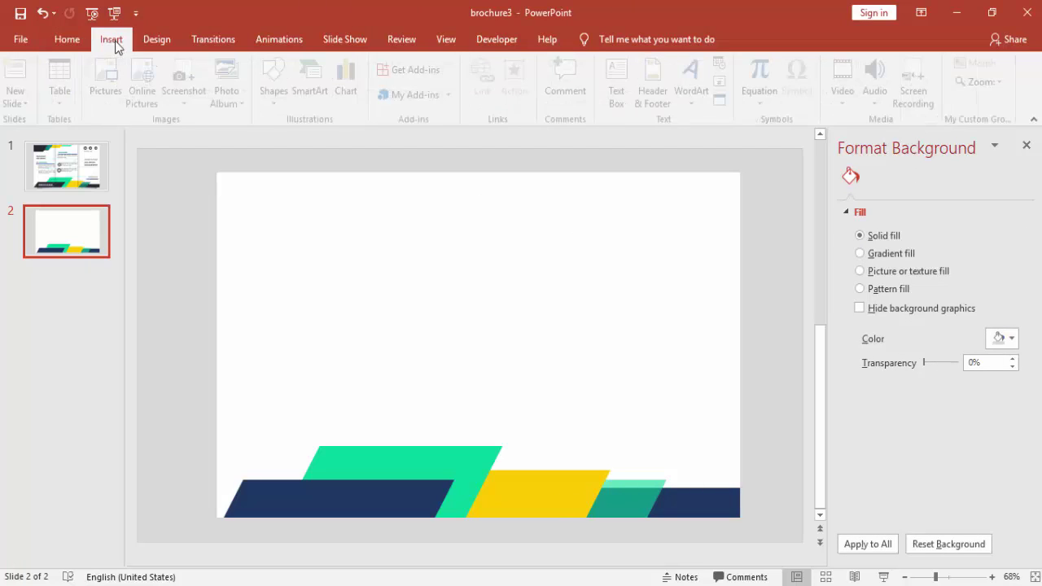
pyautogui.click(279, 101)
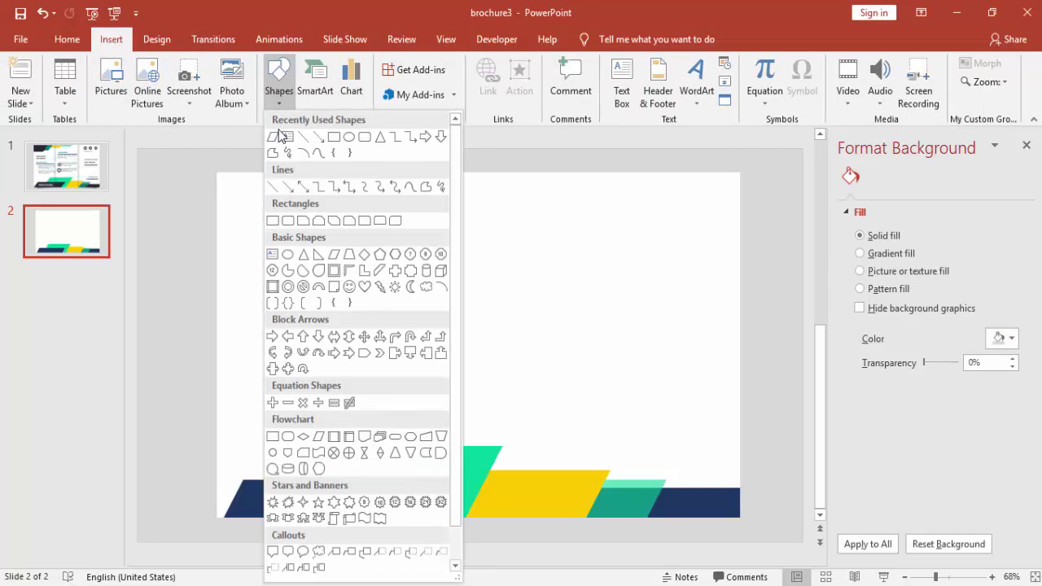
pyautogui.click(274, 220)
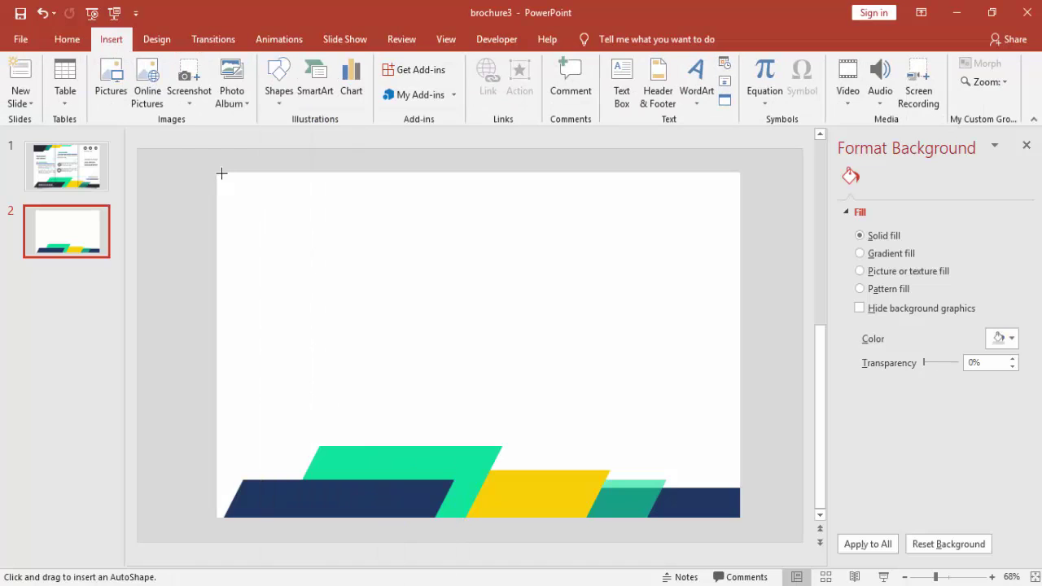
pyautogui.moveTo(216, 171)
pyautogui.mouseDown()
pyautogui.moveTo(307, 211)
pyautogui.moveTo(306, 221)
pyautogui.mouseUp()
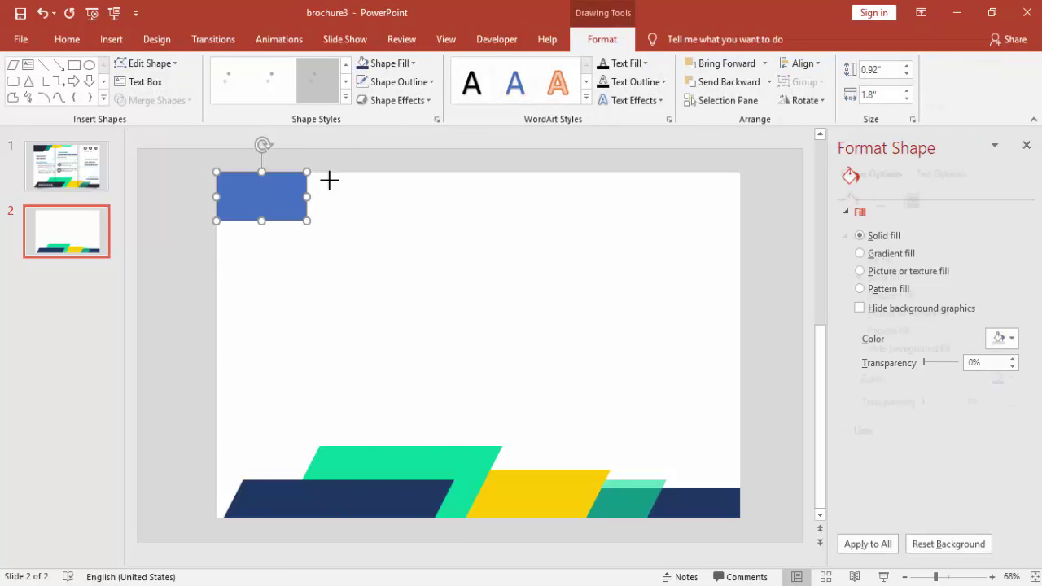
pyautogui.click(401, 82)
pyautogui.click(426, 252)
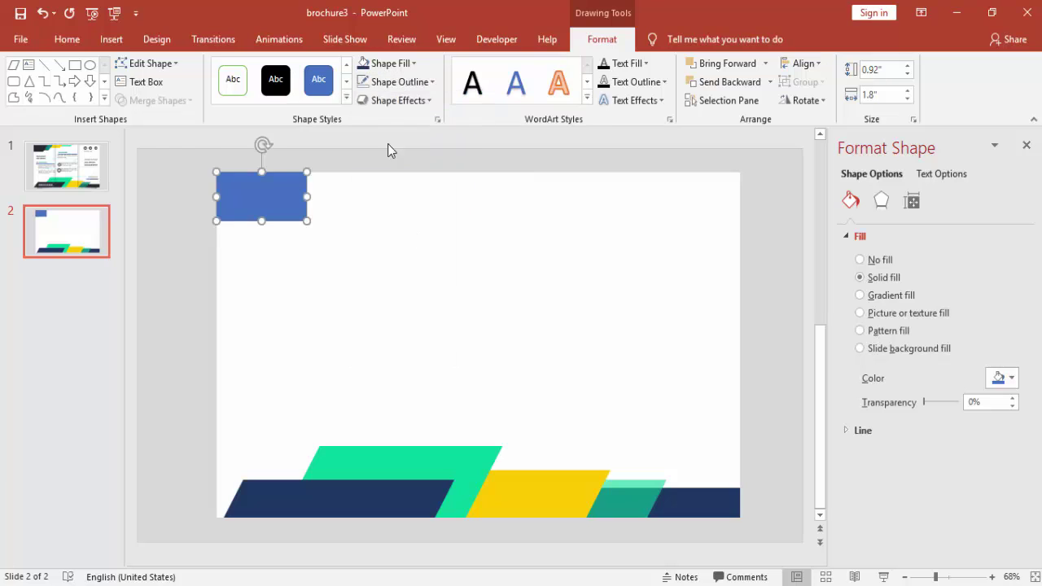
pyautogui.click(363, 65)
pyautogui.click(365, 207)
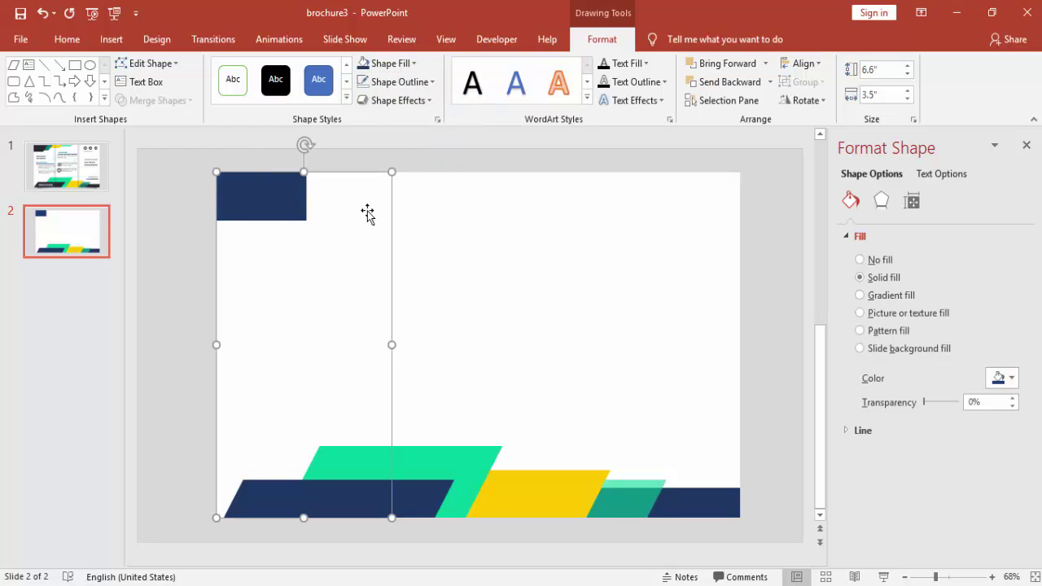
pyautogui.click(144, 182)
pyautogui.click(111, 40)
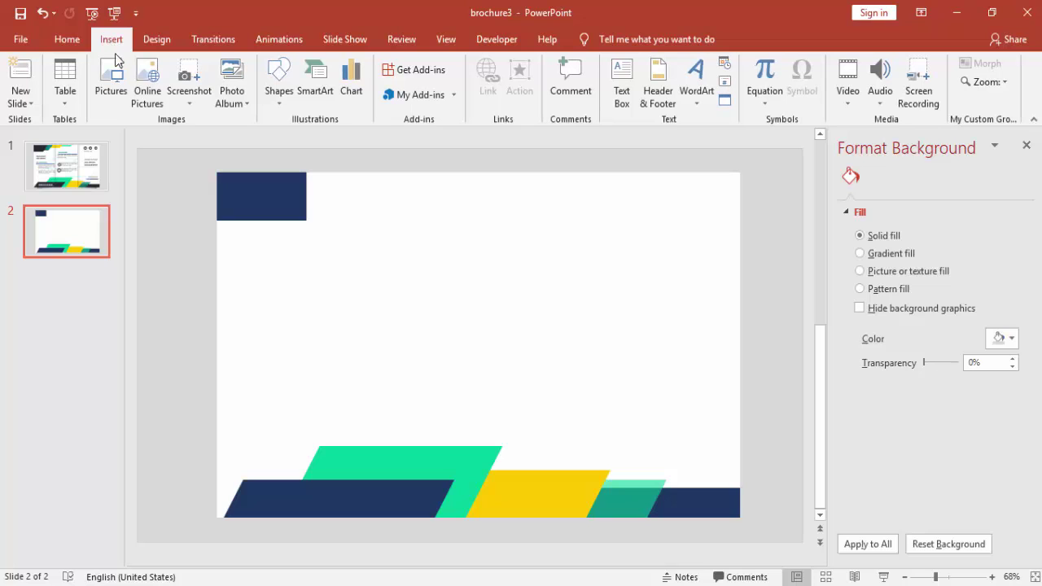
# Add a 0.92" by 0.57" navy right triangle without outline at the navy rectangle's right edge
pyautogui.click(285, 104)
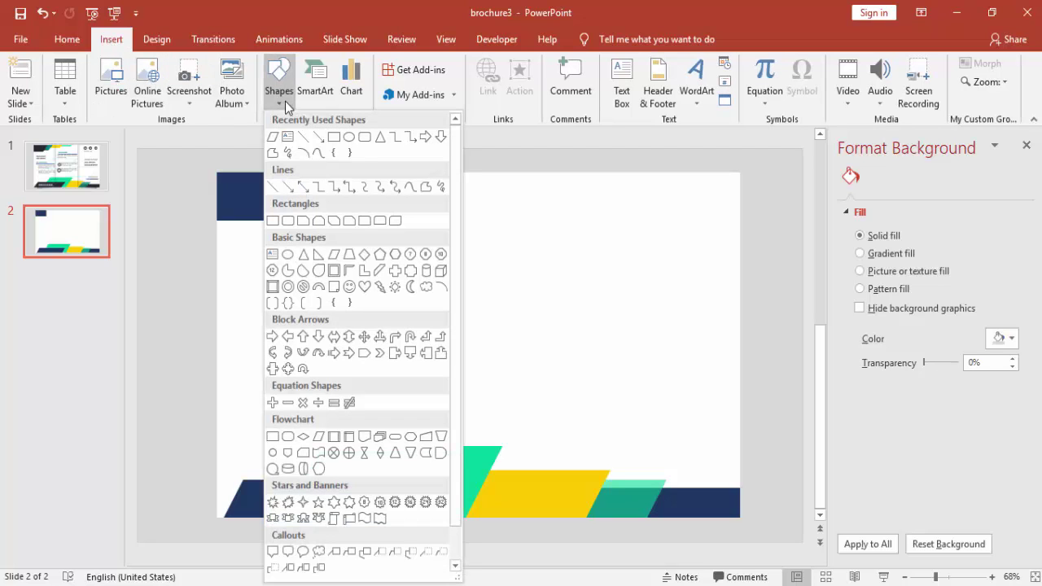
pyautogui.click(313, 254)
pyautogui.moveTo(307, 172); pyautogui.dragTo(335, 220)
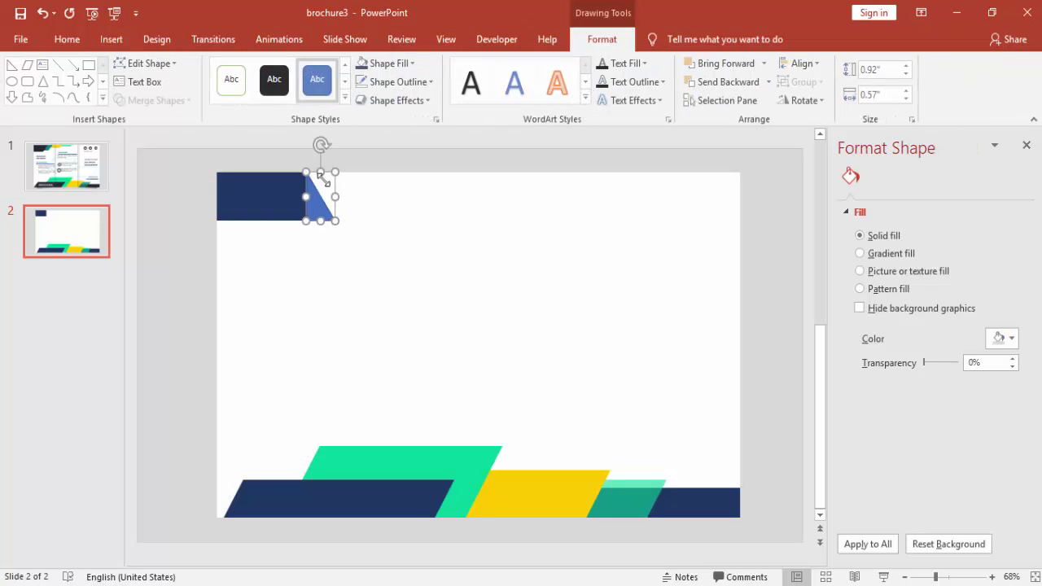
pyautogui.click(364, 63)
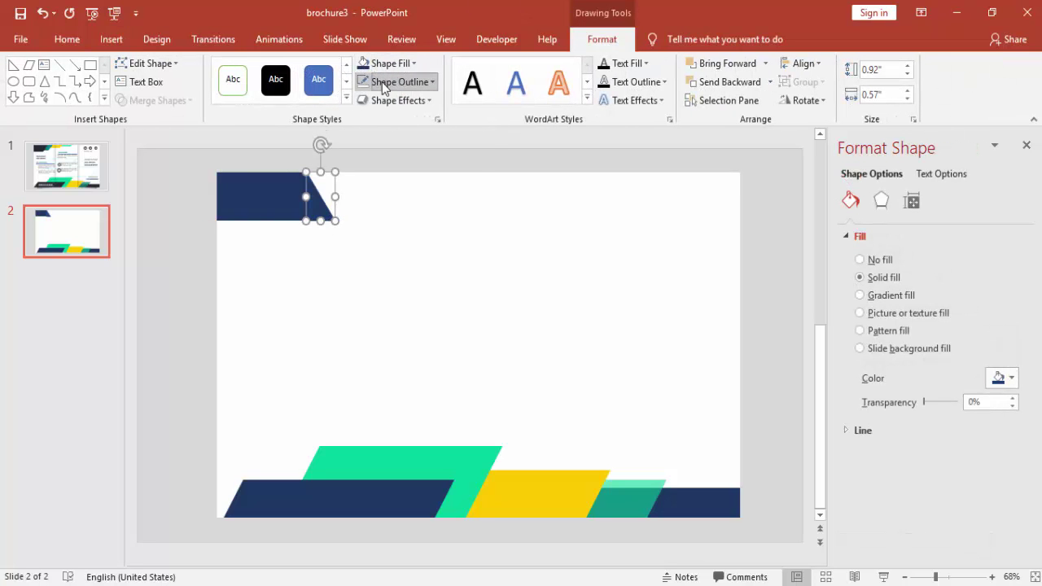
pyautogui.click(384, 82)
pyautogui.click(405, 256)
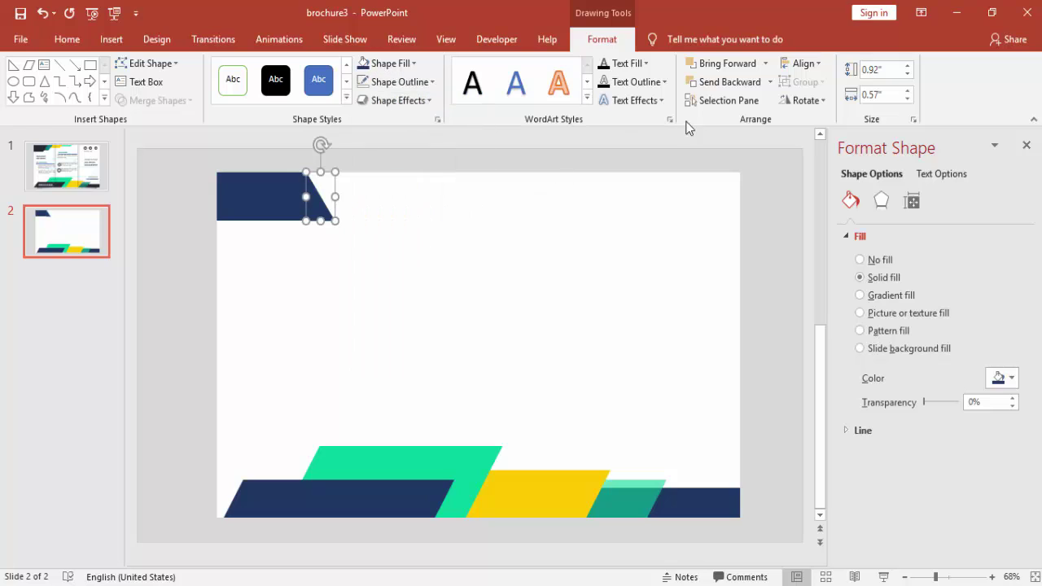